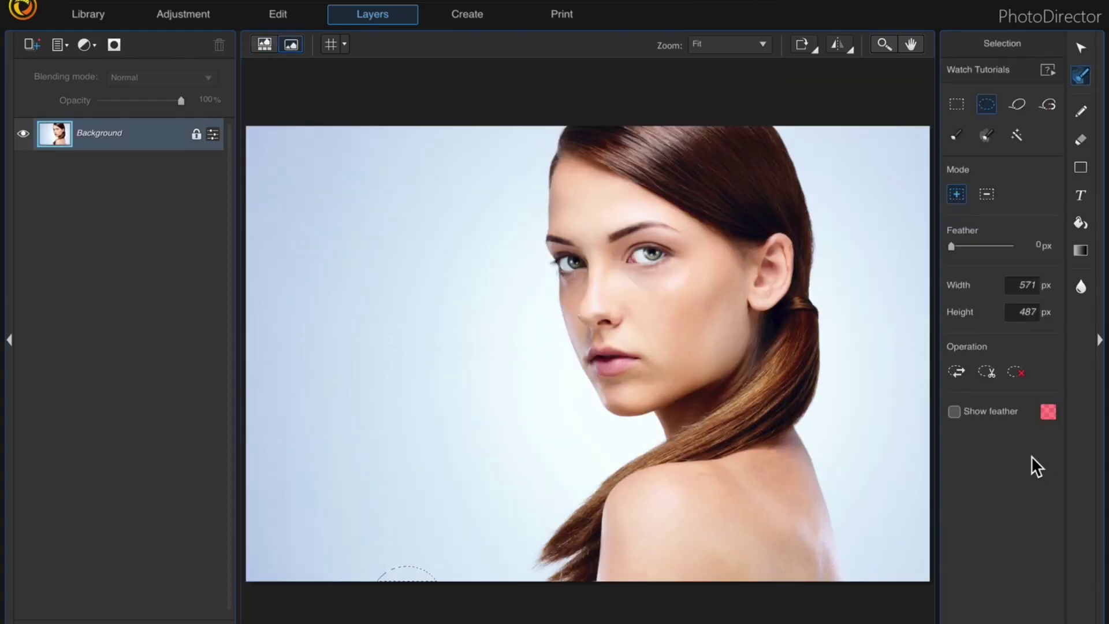
# Duplicate the Background layer and hide the original.
pyautogui.rightClick(124, 133)
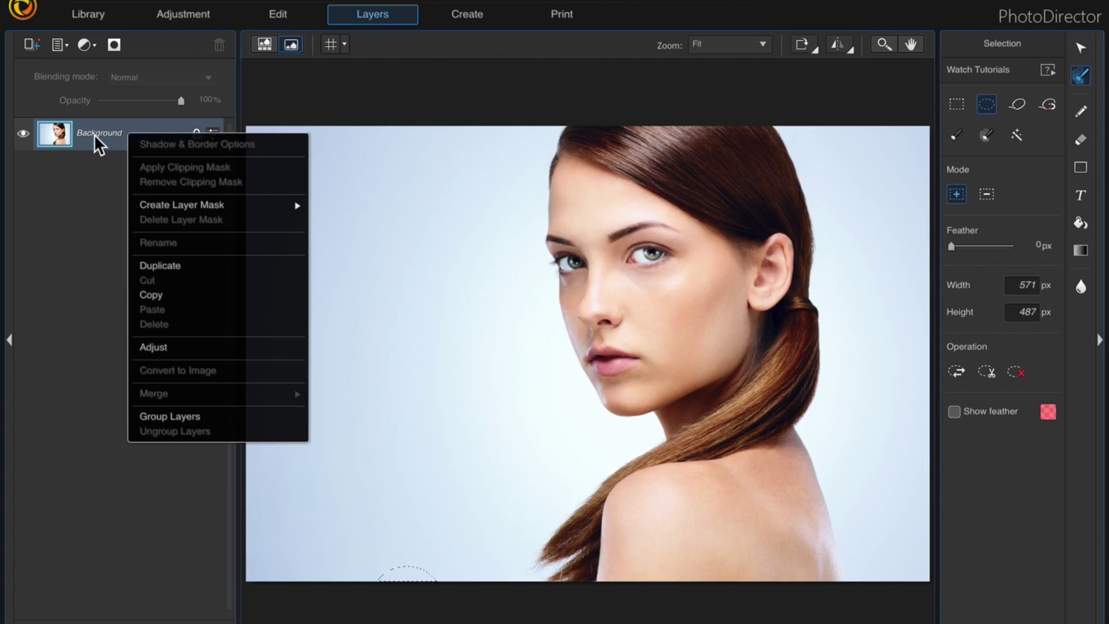
pyautogui.click(151, 263)
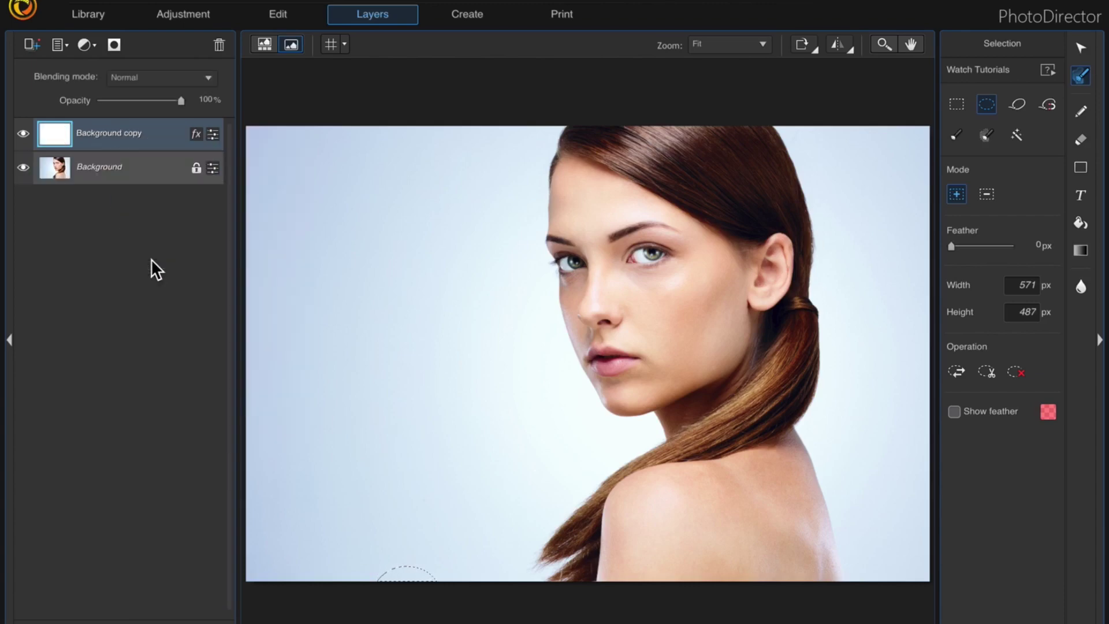
pyautogui.click(22, 167)
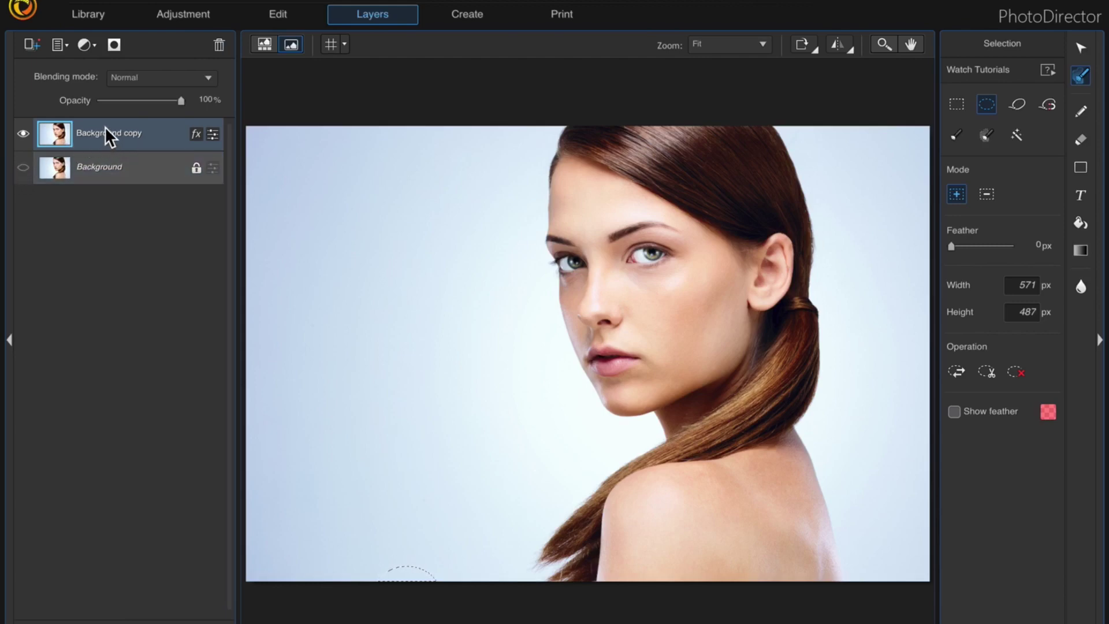
# Select the light backdrop around the woman with the Magic Wand and set the wand's tolerance to 57.
pyautogui.click(1015, 134)
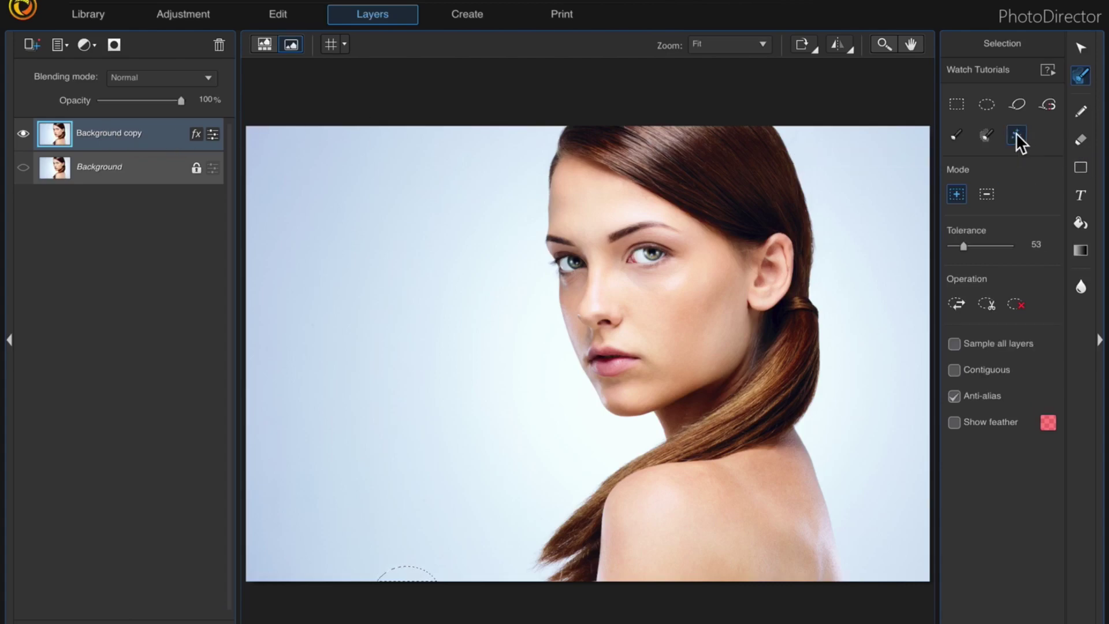
pyautogui.click(377, 218)
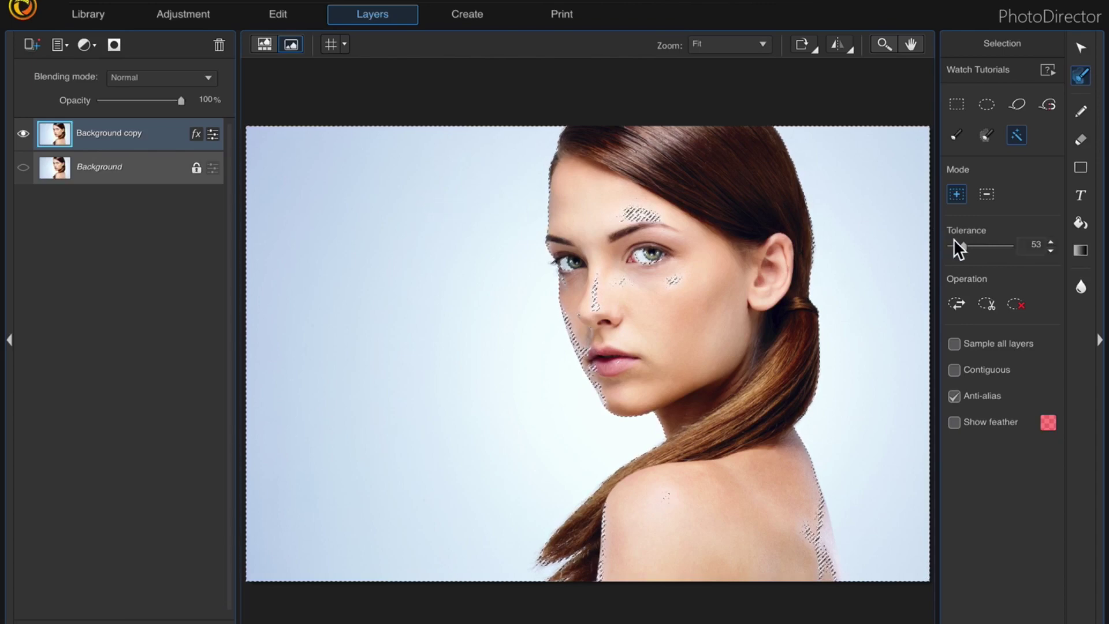
pyautogui.click(966, 246)
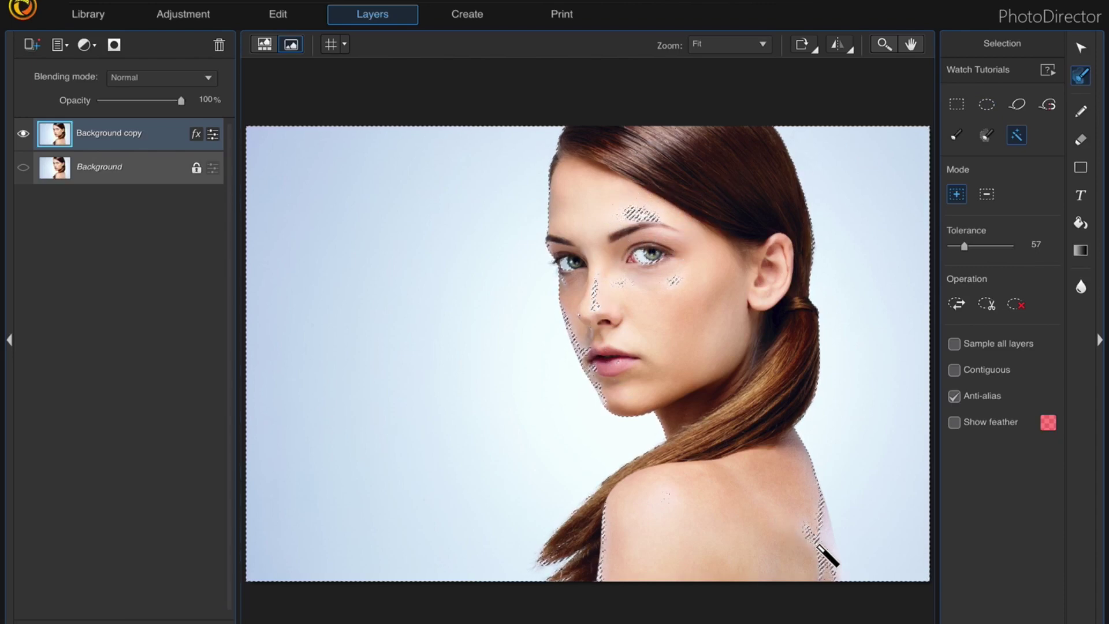
# Subtract the stray selected patches on the forehead, under the eyes, on the nose and on the back using elliptical selections.
pyautogui.click(986, 105)
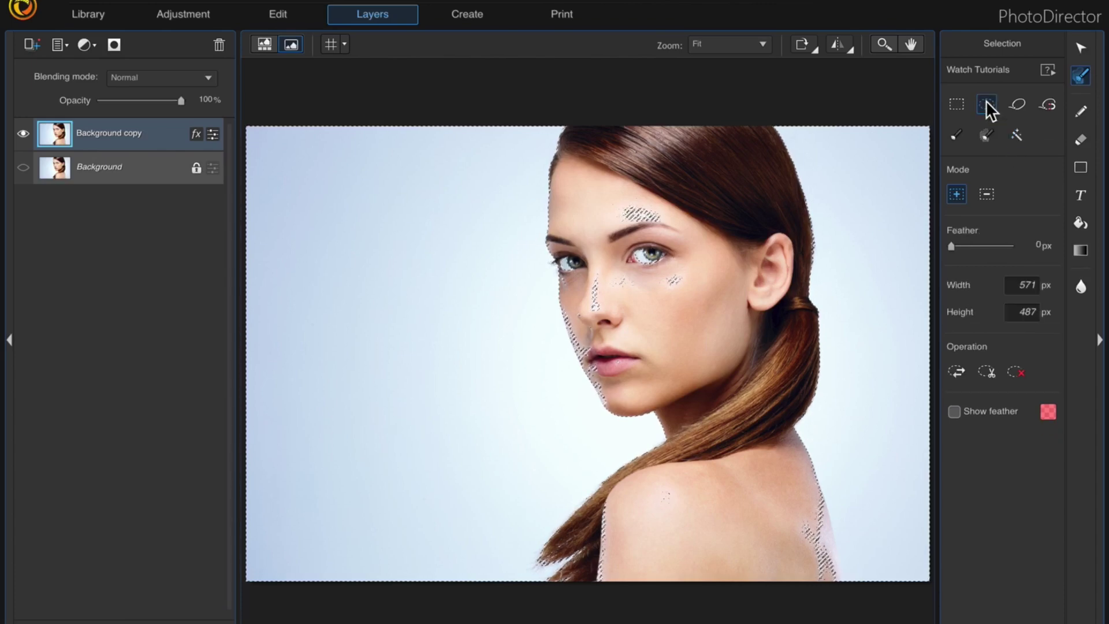
pyautogui.click(987, 193)
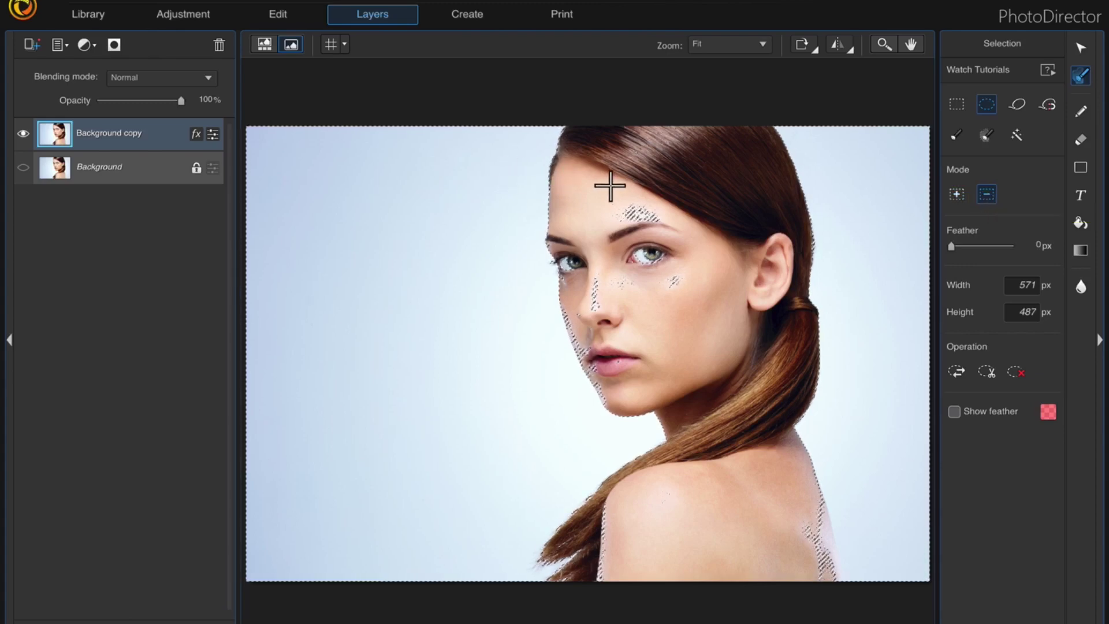
pyautogui.moveTo(610, 186); pyautogui.dragTo(688, 272)
pyautogui.moveTo(635, 240); pyautogui.dragTo(696, 312)
pyautogui.moveTo(583, 276); pyautogui.dragTo(641, 342)
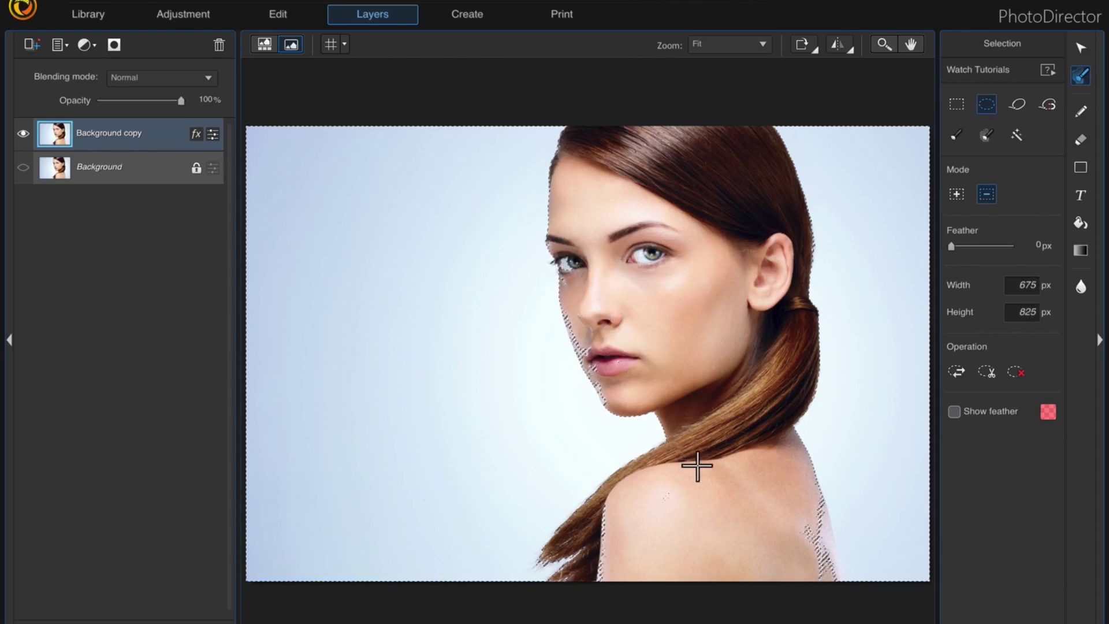
pyautogui.moveTo(763, 488); pyautogui.dragTo(830, 577)
pyautogui.moveTo(791, 518); pyautogui.dragTo(834, 587)
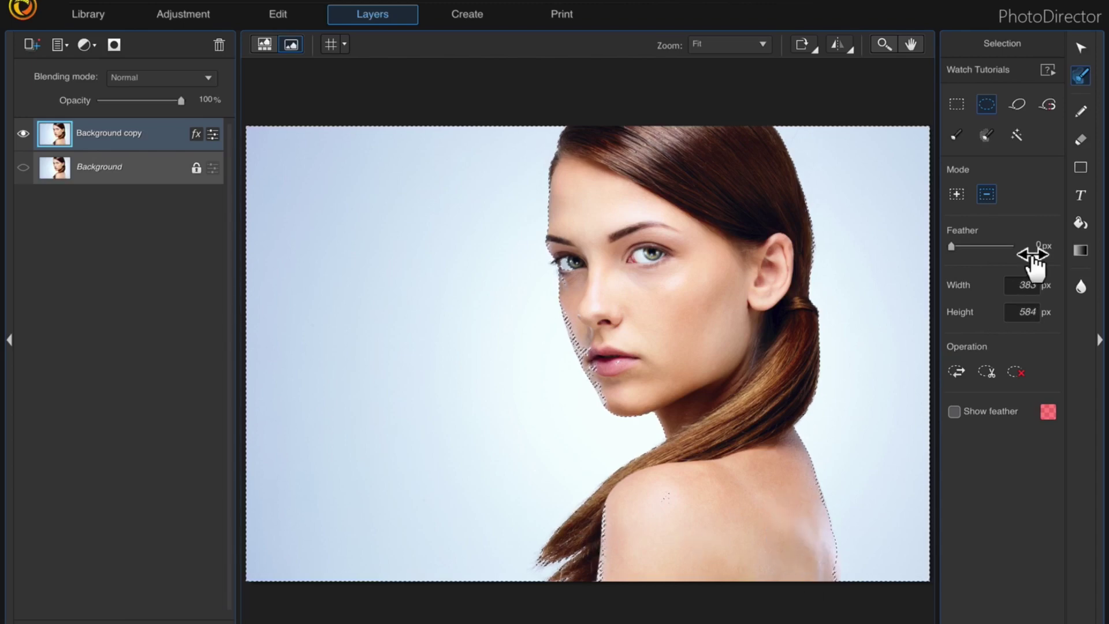
# Subtract the stray selection along the edge of the nose, mouth and chin with the smart selection brush at 43 px.
pyautogui.click(987, 131)
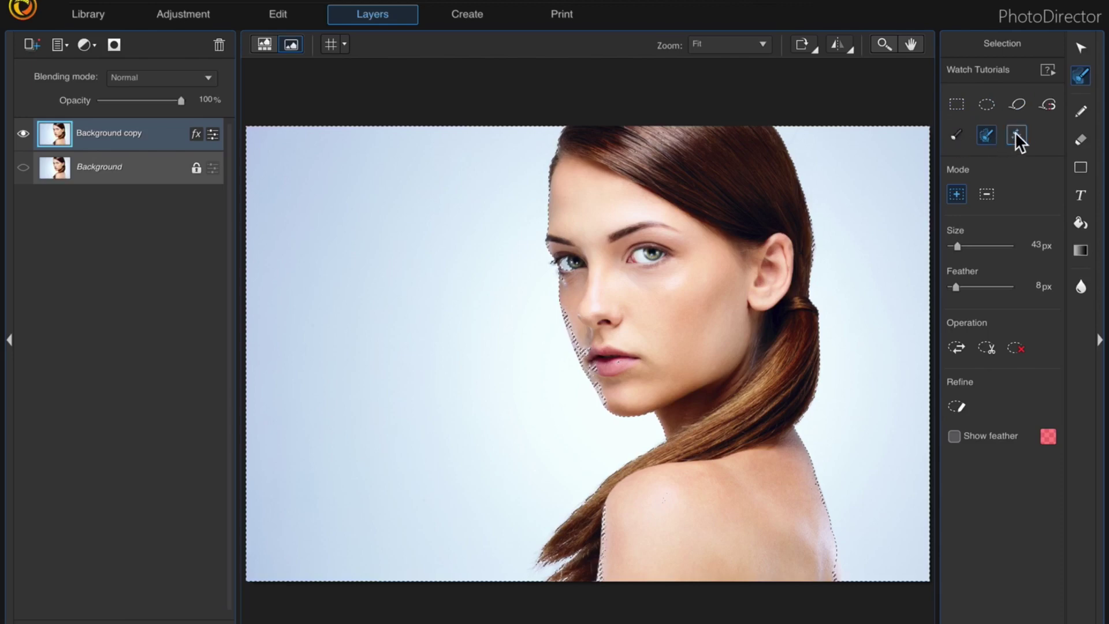
pyautogui.click(986, 195)
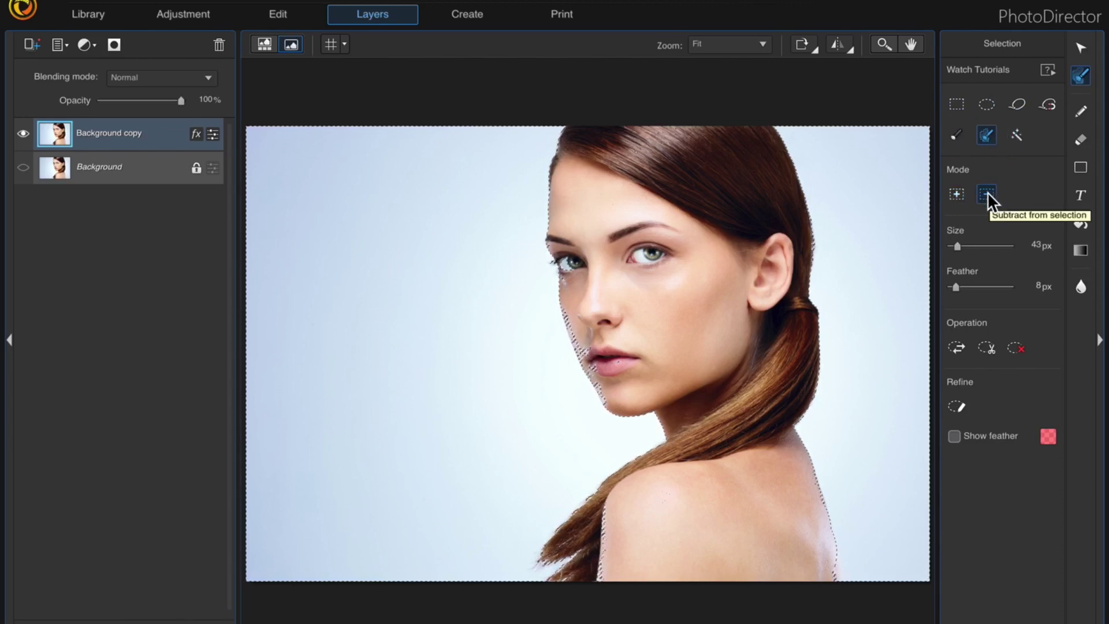
pyautogui.click(955, 132)
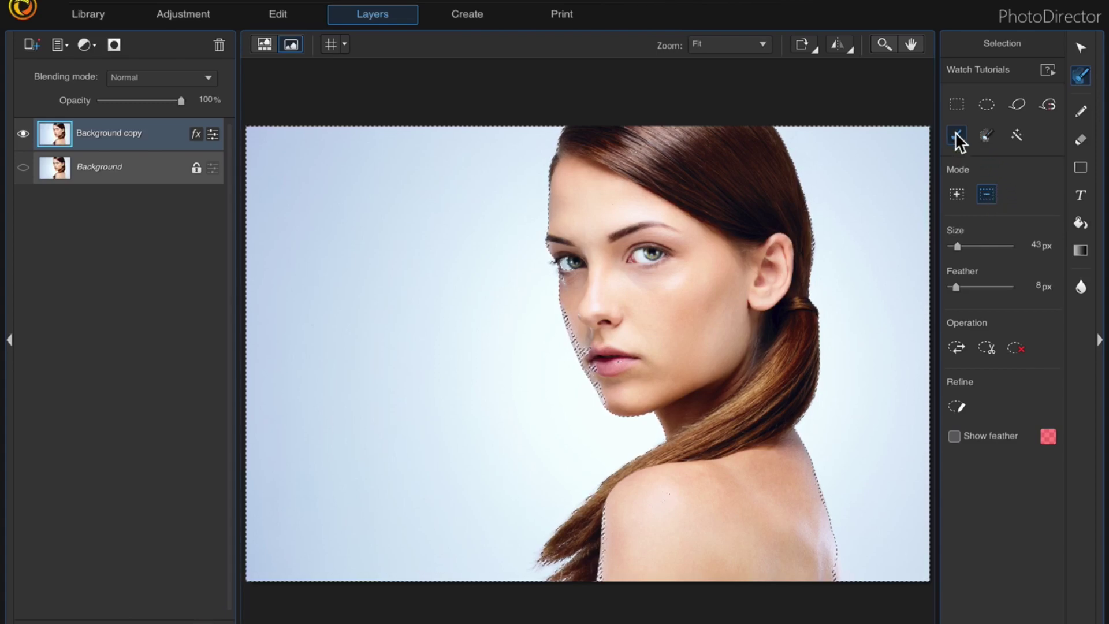
pyautogui.click(958, 105)
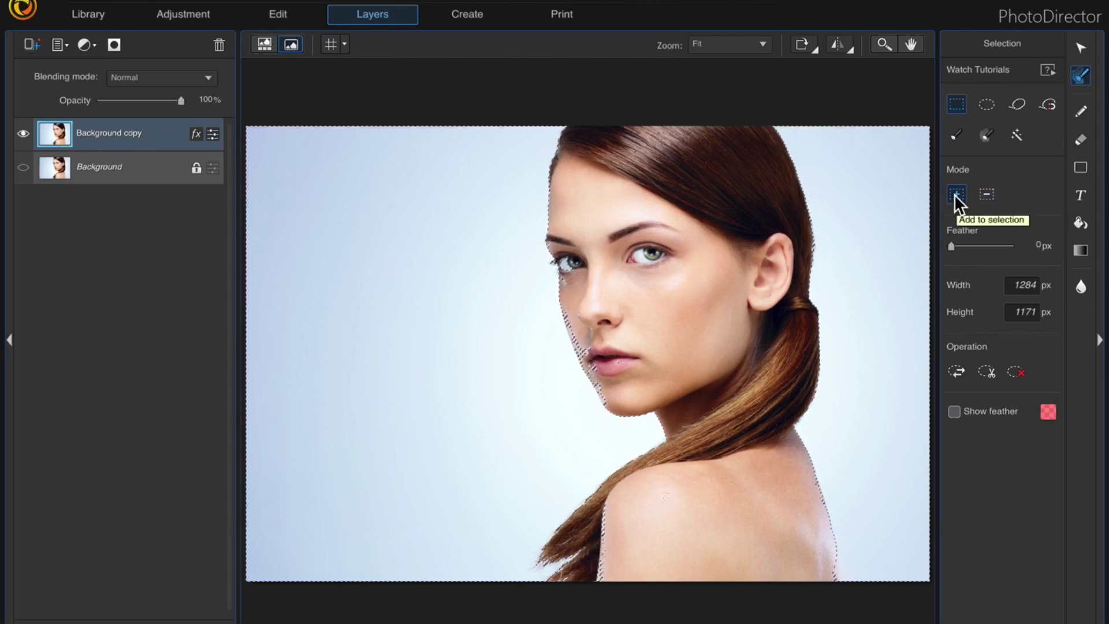
pyautogui.click(987, 136)
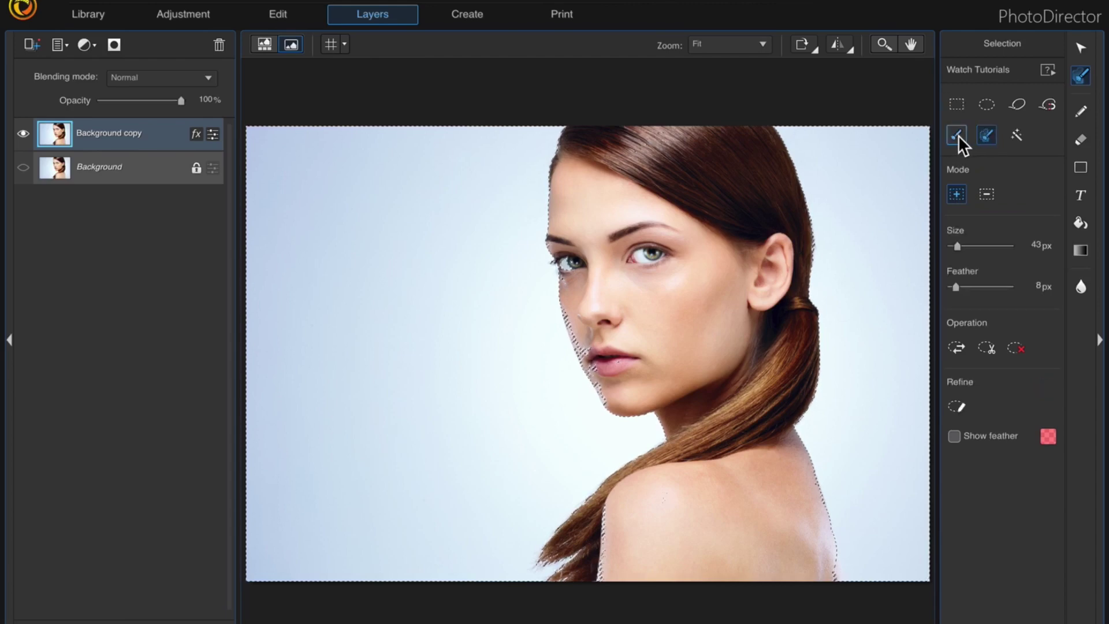
pyautogui.click(984, 133)
pyautogui.click(989, 193)
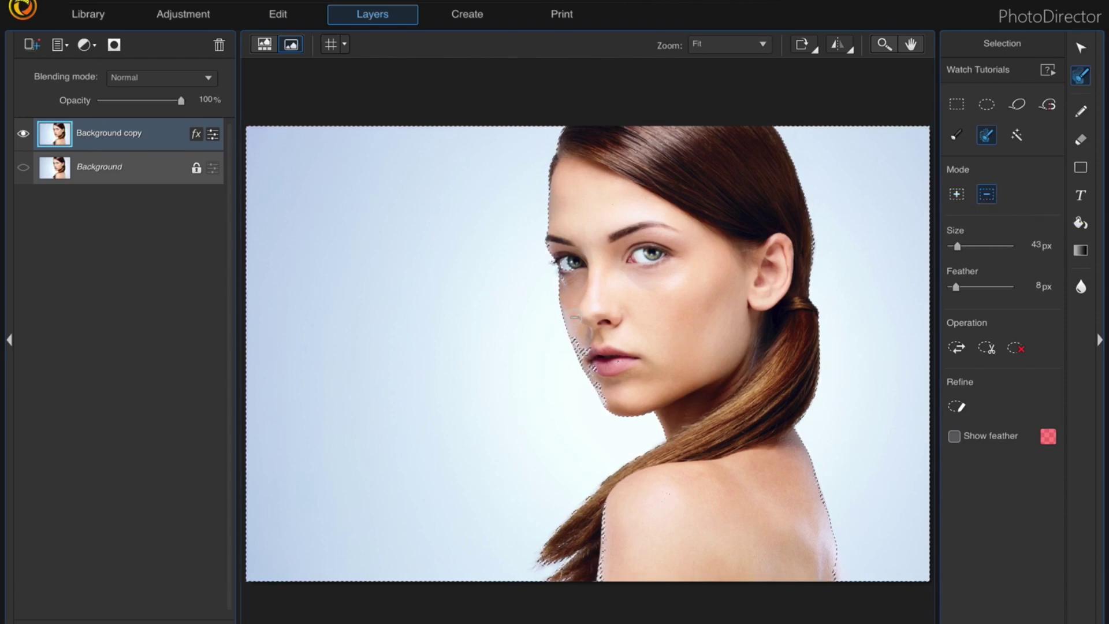
pyautogui.moveTo(585, 339); pyautogui.dragTo(612, 394)
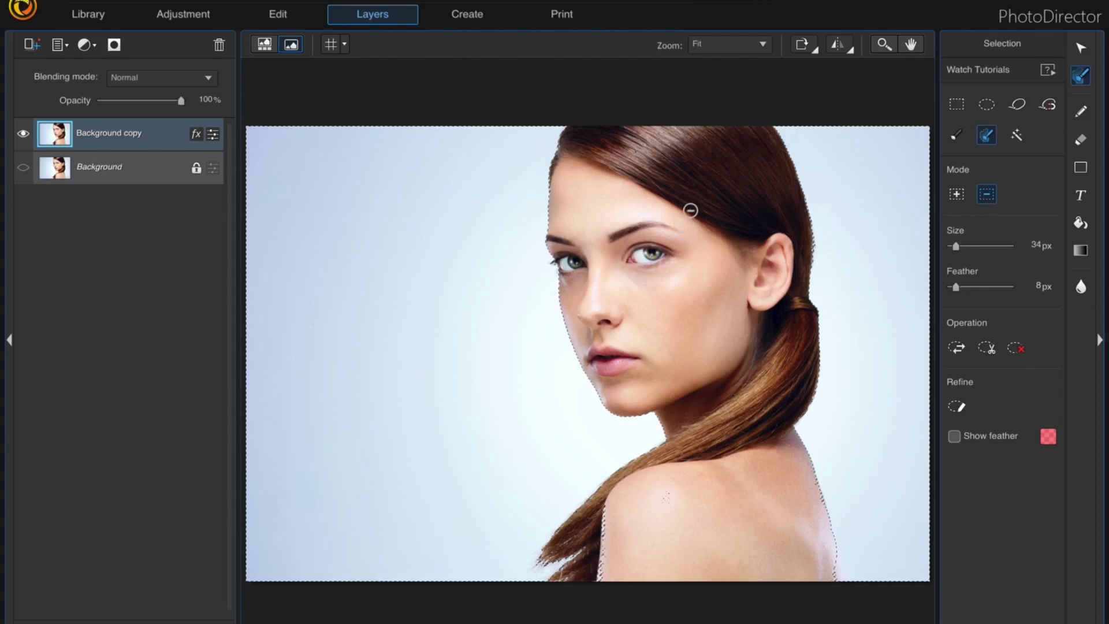
# Resize the subtracting selection brush to 93 px and then 41 px to clear stray selection along the back and upper arm.
pyautogui.scroll(4, 689, 209)
pyautogui.scroll(6, 670, 179)
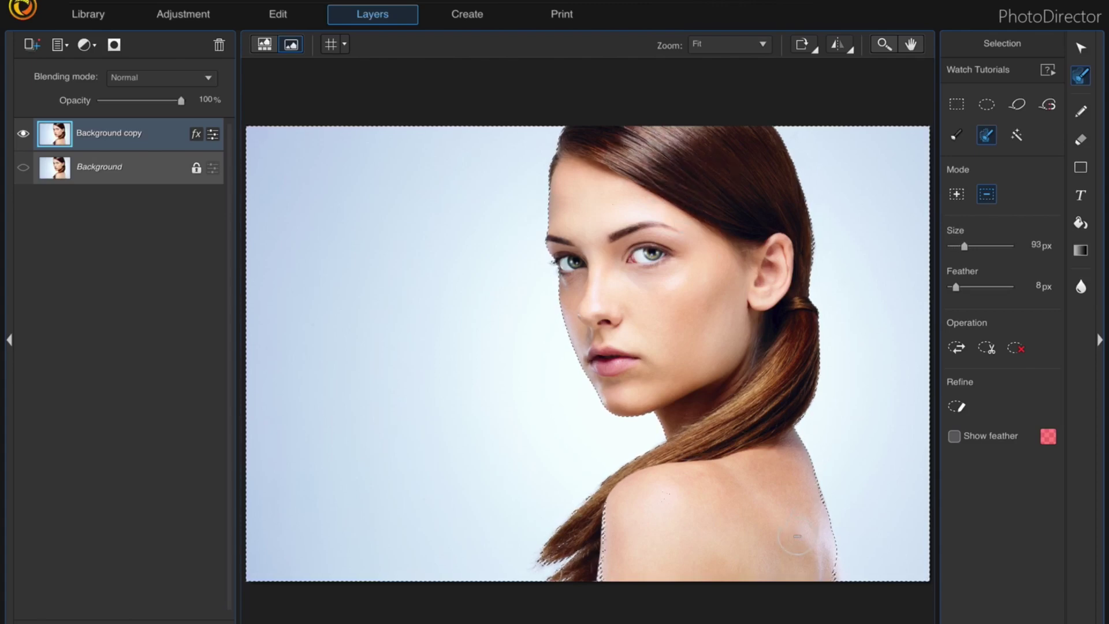
pyautogui.scroll(-3, 827, 544)
pyautogui.scroll(-8, 827, 545)
pyautogui.click(611, 511)
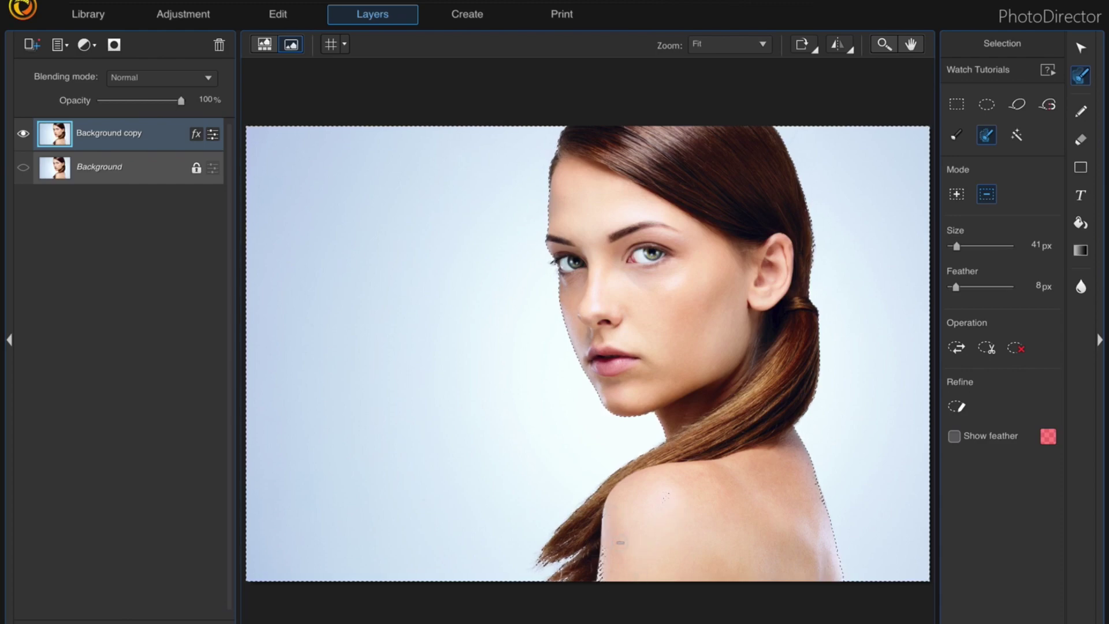
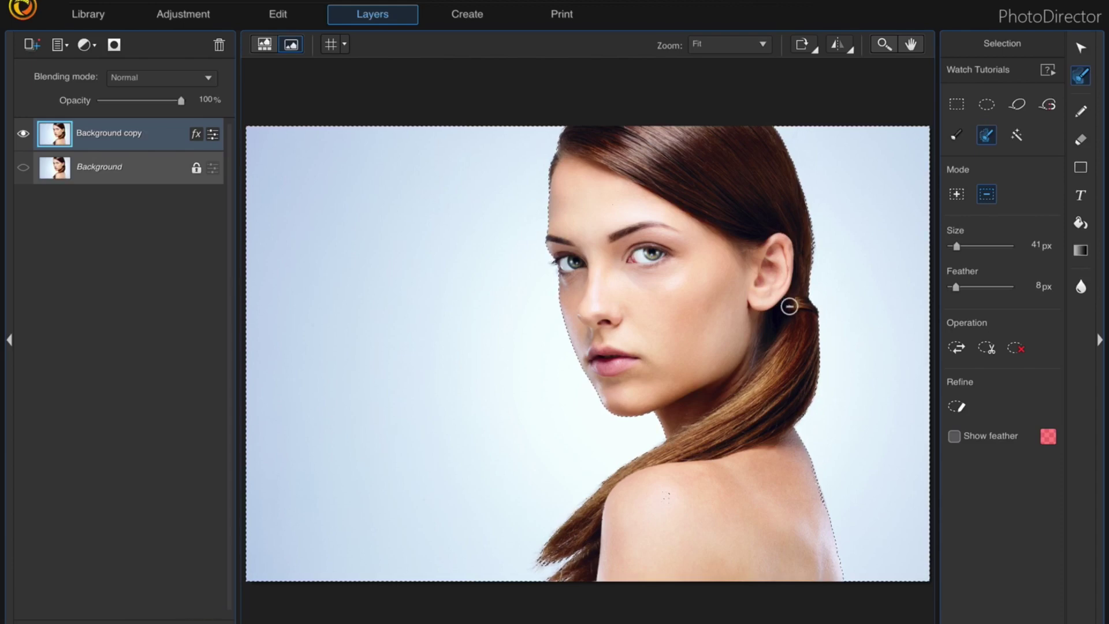
# Cut the selected backdrop out of the Background copy layer and clear the selection.
pyautogui.click(988, 341)
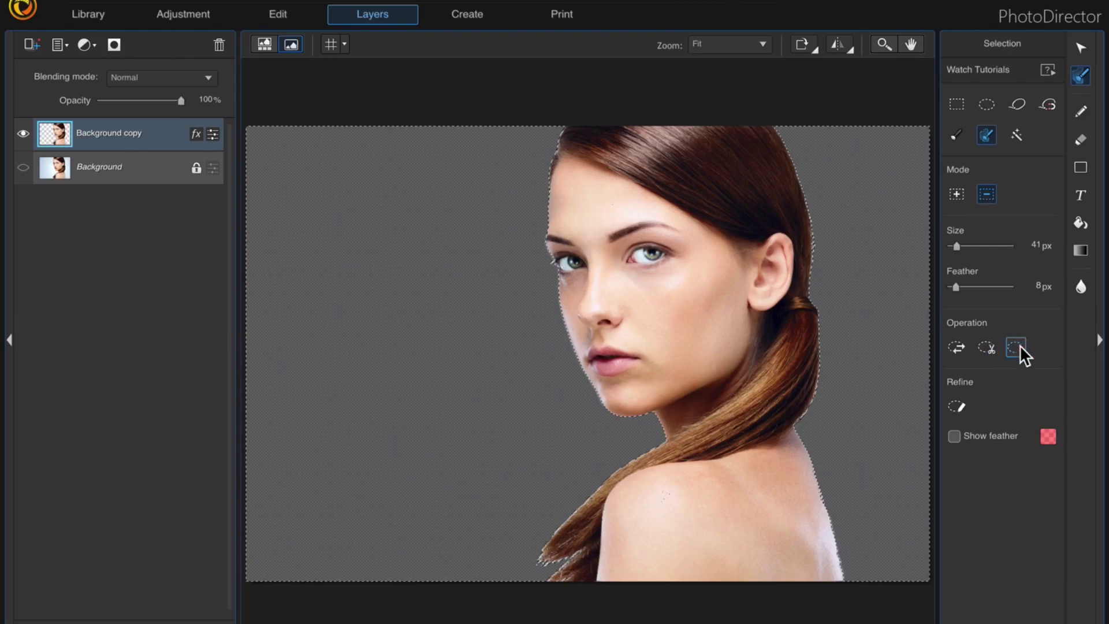
pyautogui.click(1015, 346)
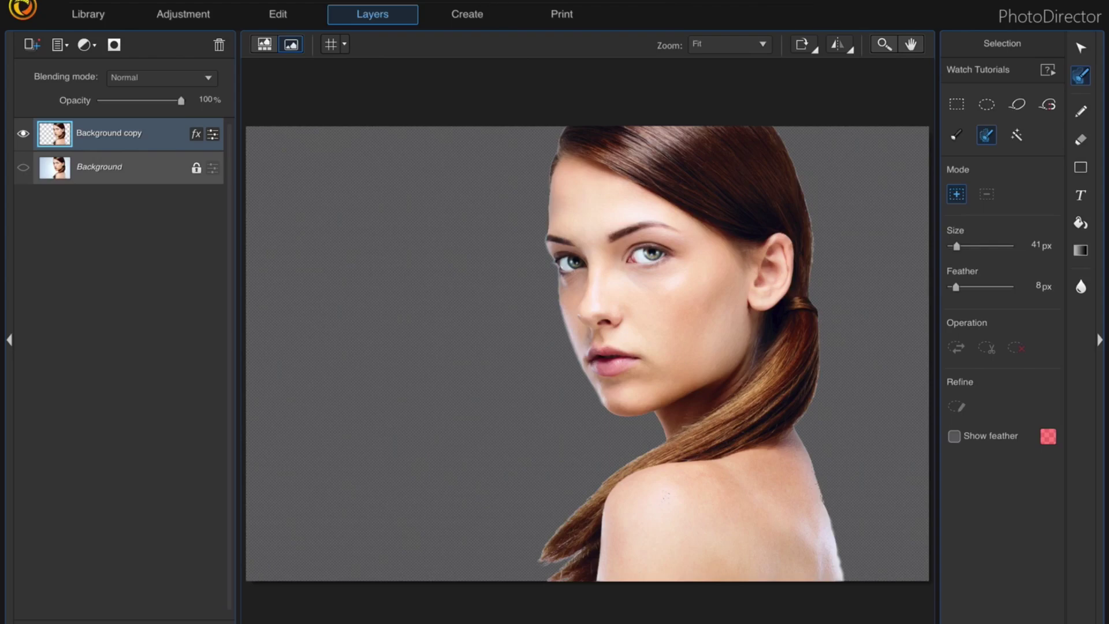
# Start saving the cutout as a new photo file in the Images folder on G-DRIVE mobile USB-C and open the file format choices.
pyautogui.click(220, 1)
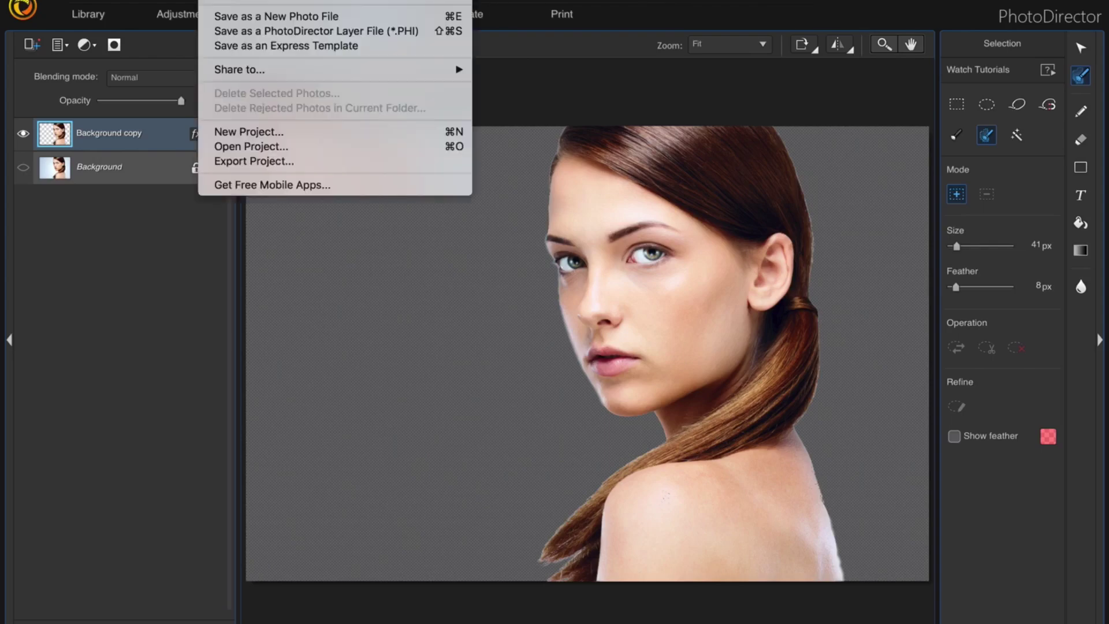
pyautogui.click(233, 14)
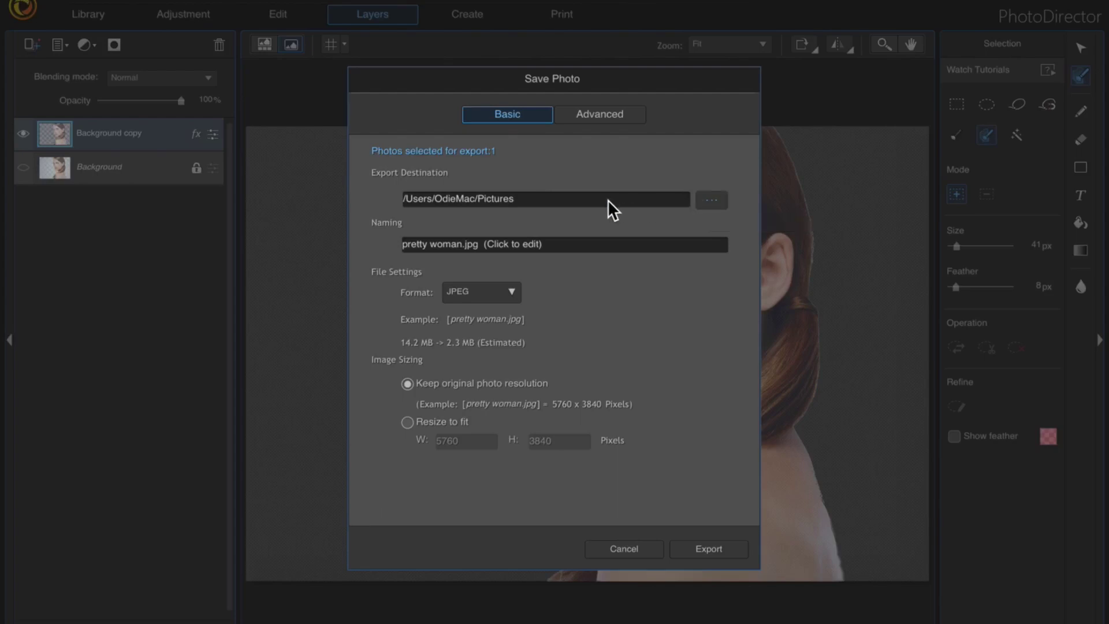
pyautogui.click(716, 198)
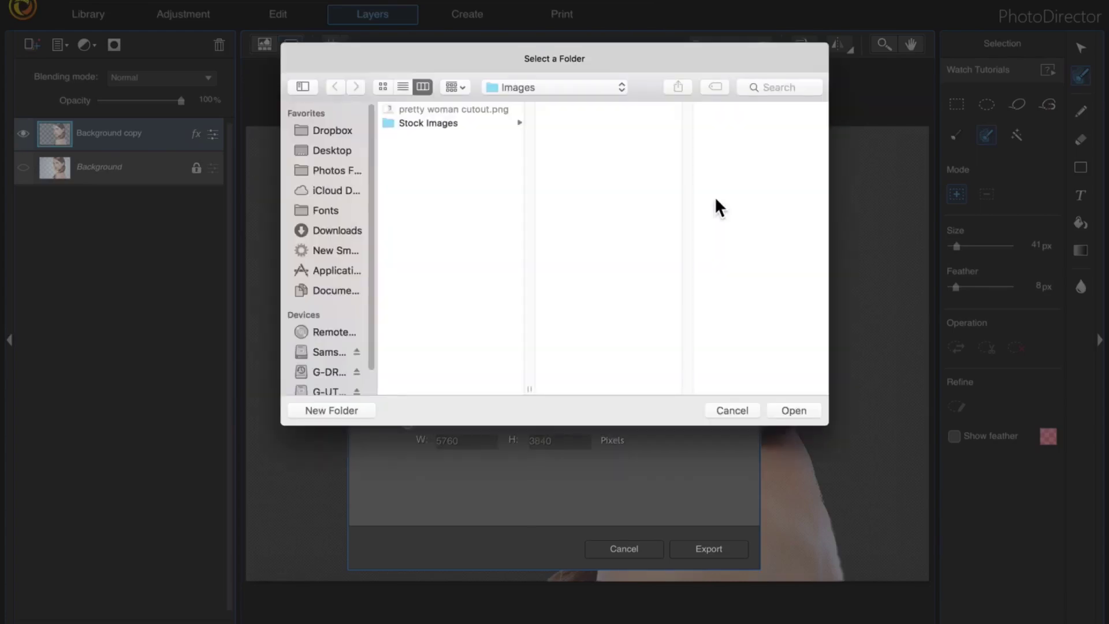
pyautogui.scroll(-2, 318, 340)
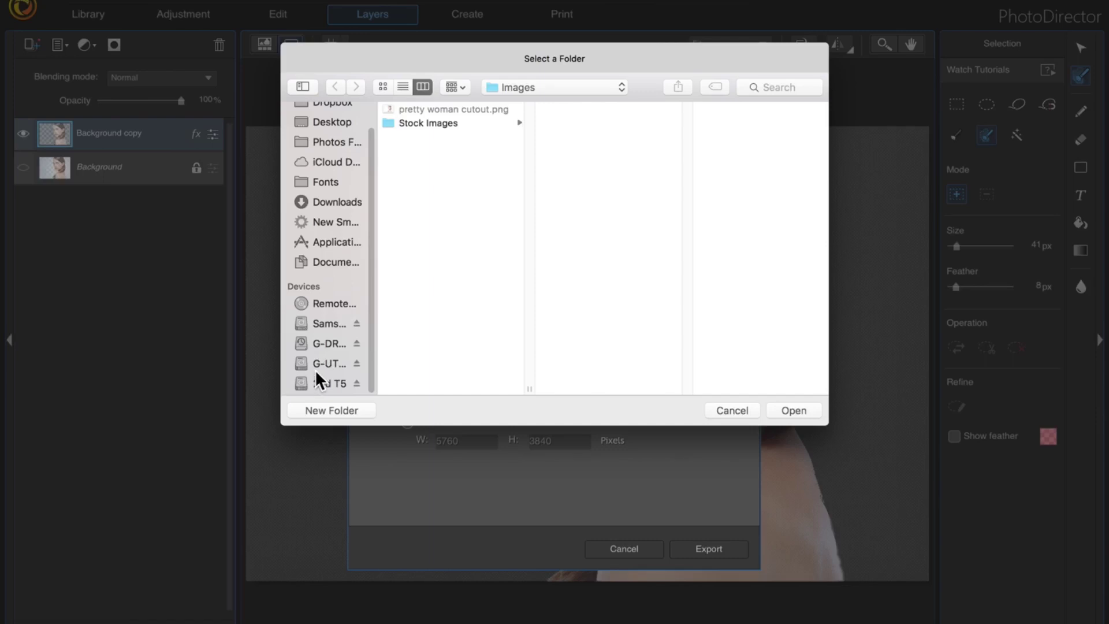
pyautogui.click(328, 344)
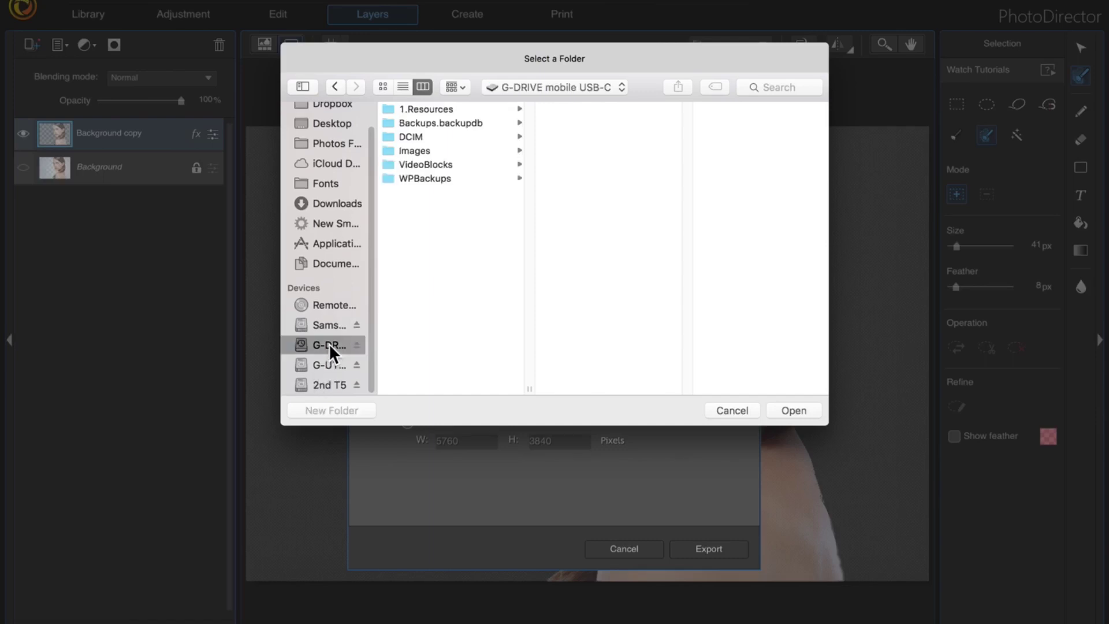
pyautogui.click(413, 149)
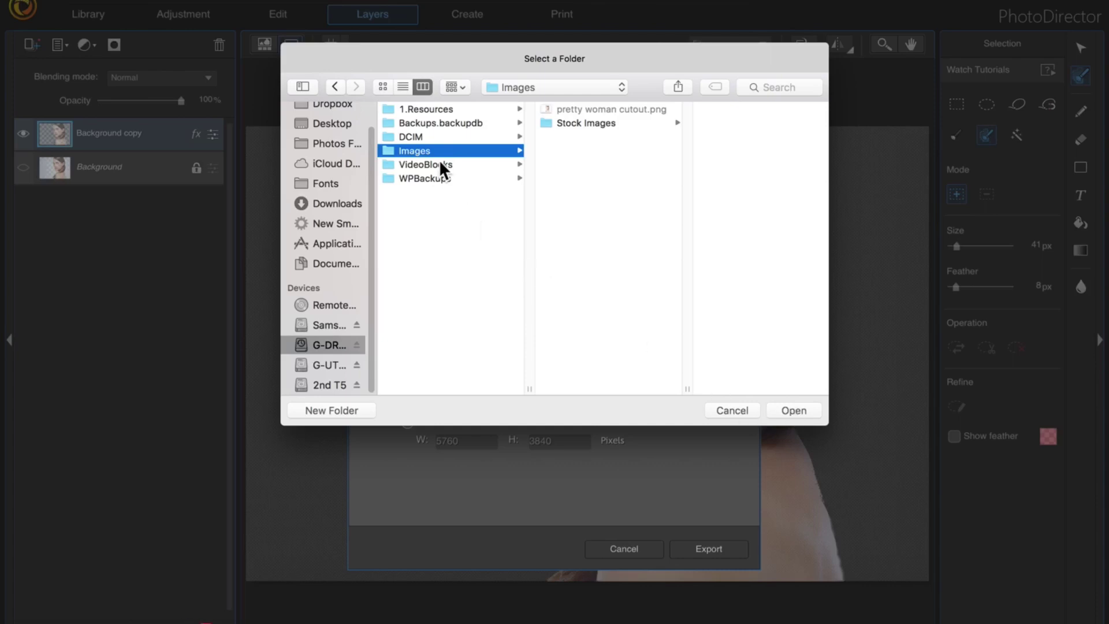
pyautogui.press('Return')
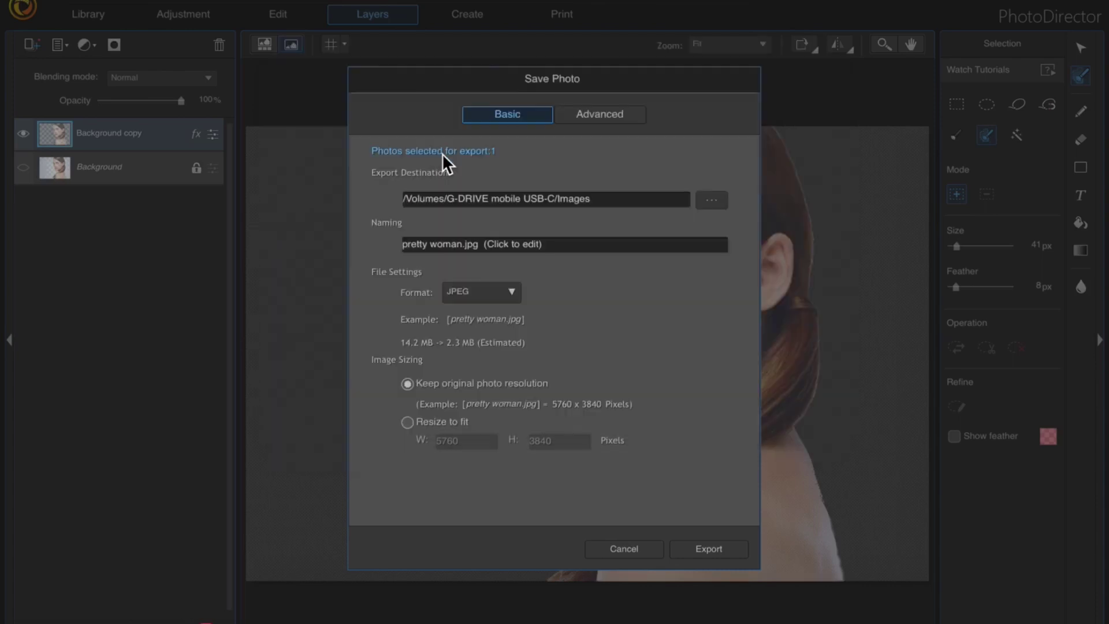
pyautogui.click(514, 291)
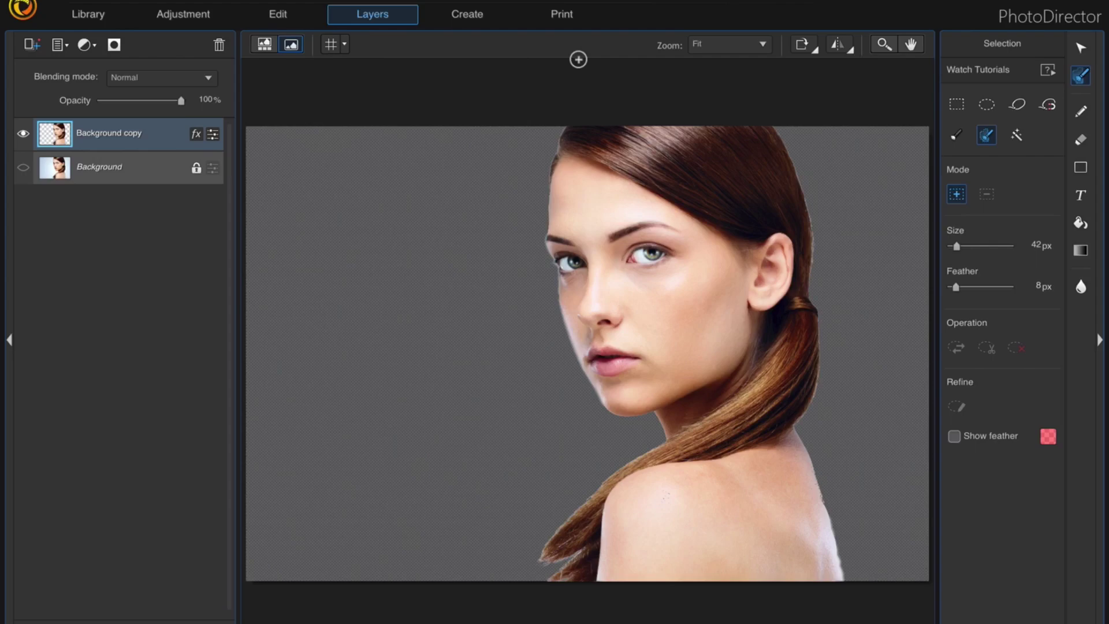
# Add a solid color layer directly above the Background layer, using dark brown #230b0b sampled from the woman's hair.
pyautogui.click(154, 169)
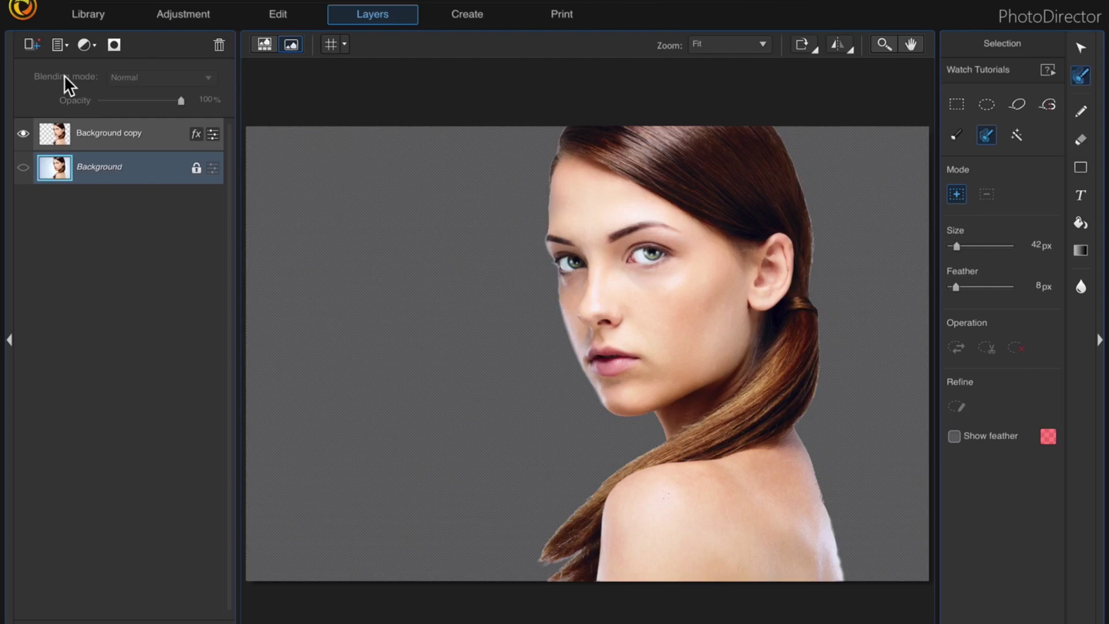
pyautogui.click(37, 44)
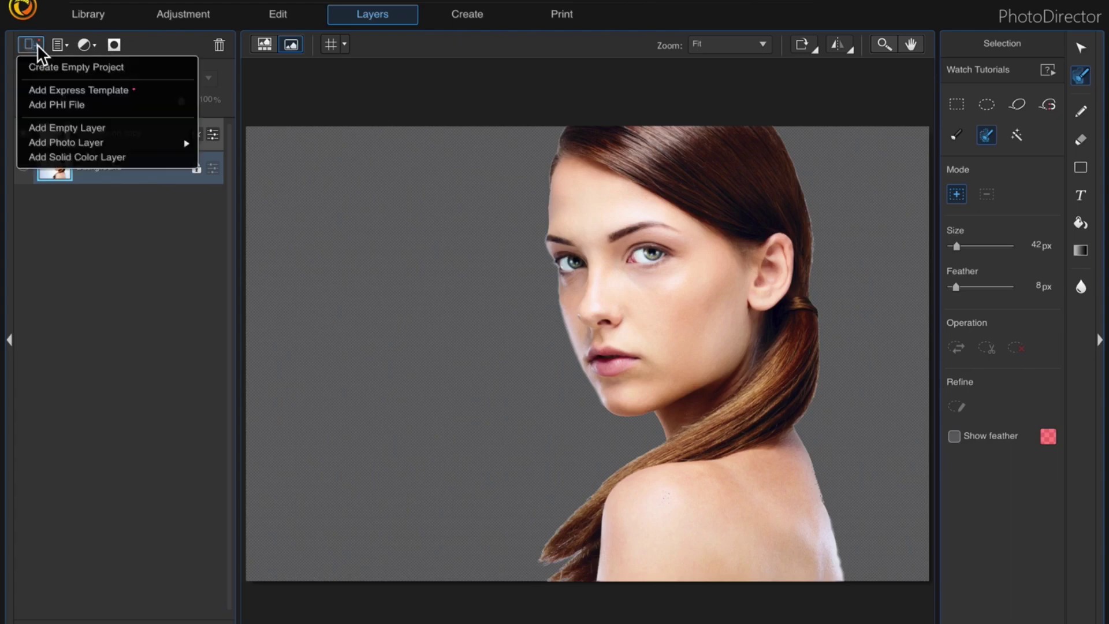
pyautogui.click(81, 157)
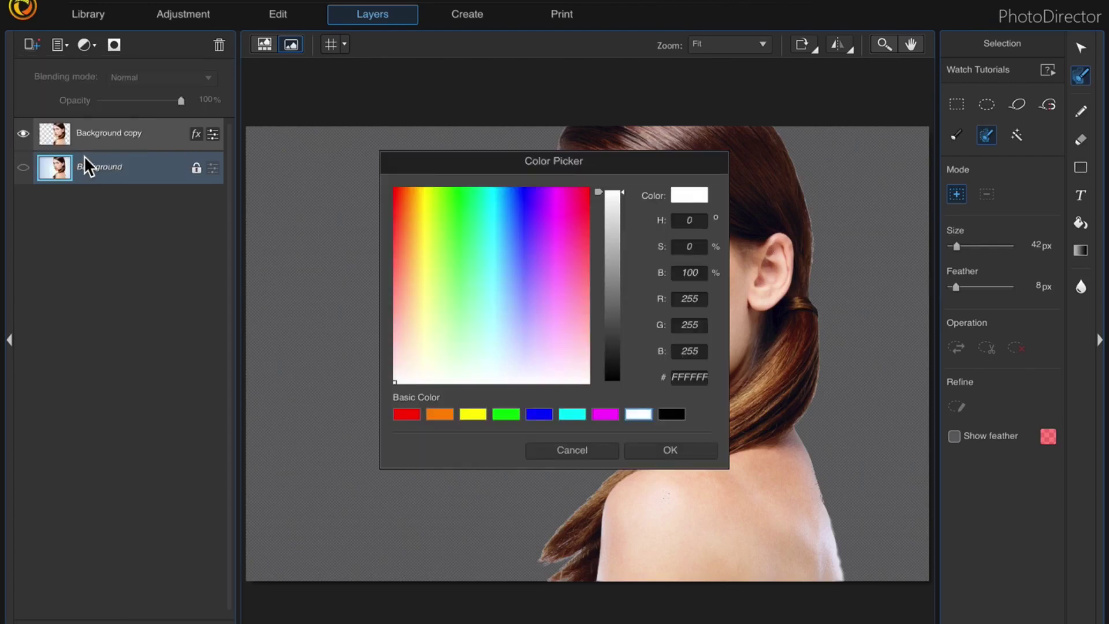
pyautogui.moveTo(609, 154); pyautogui.dragTo(355, 126)
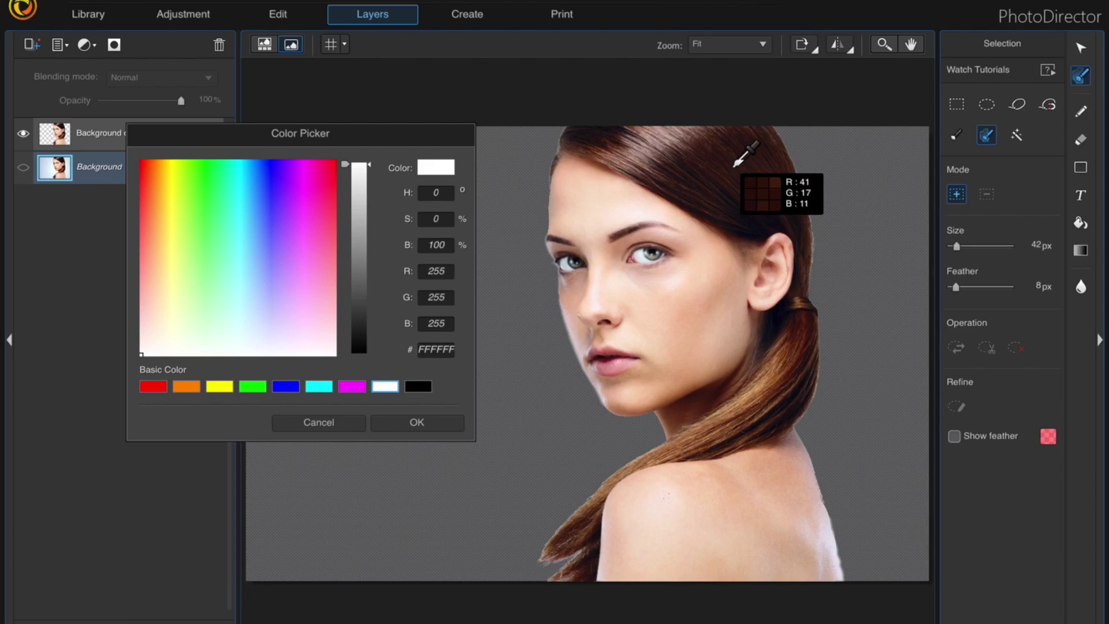
pyautogui.click(748, 191)
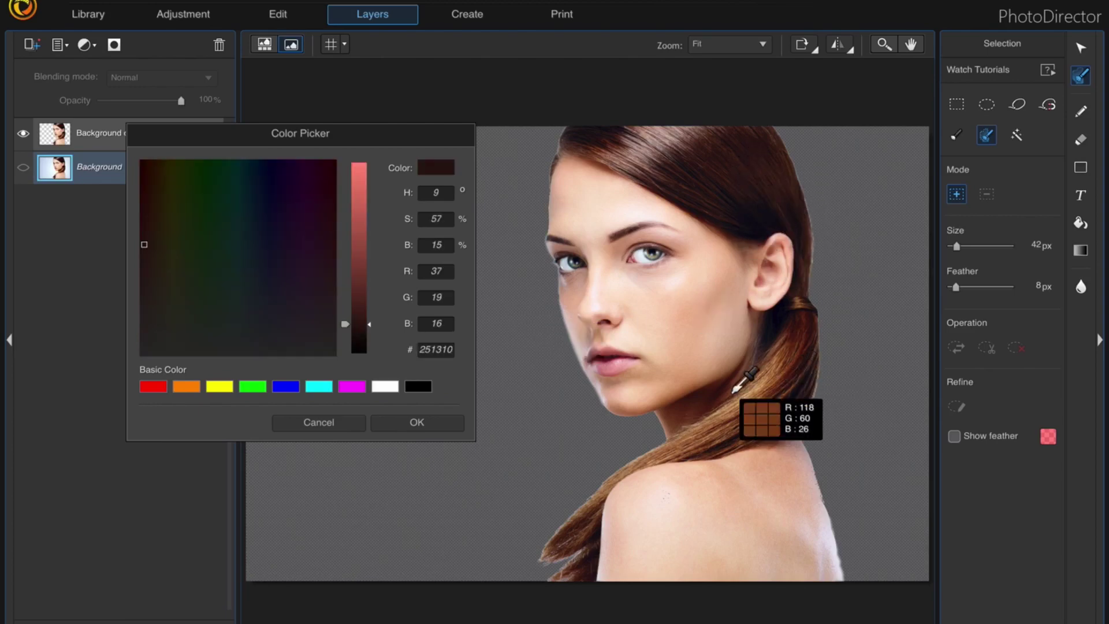
pyautogui.click(563, 405)
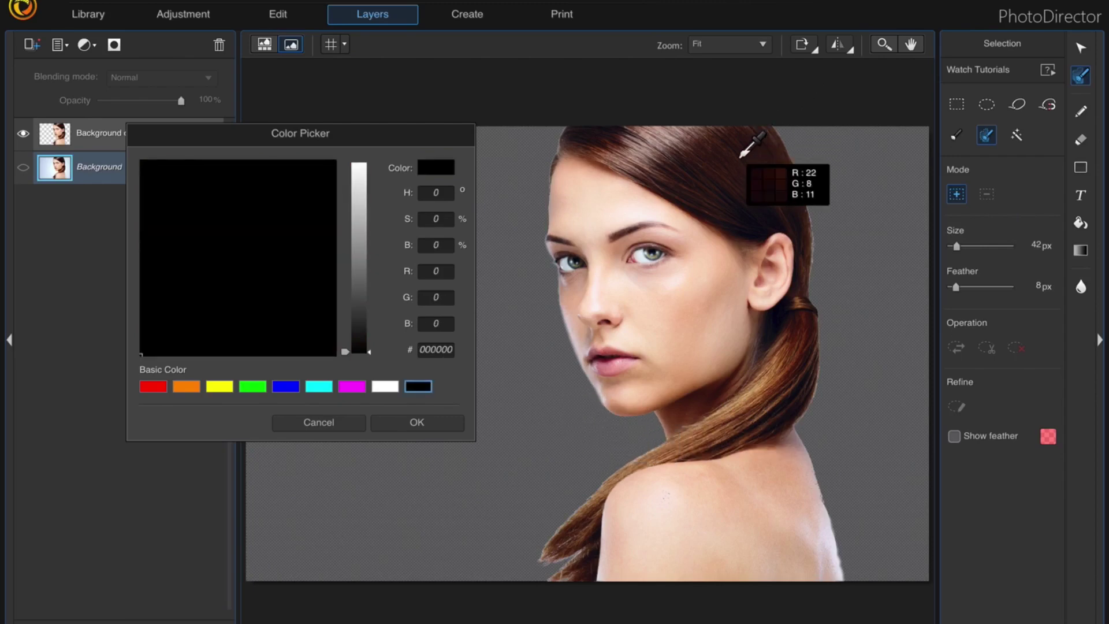
pyautogui.click(710, 169)
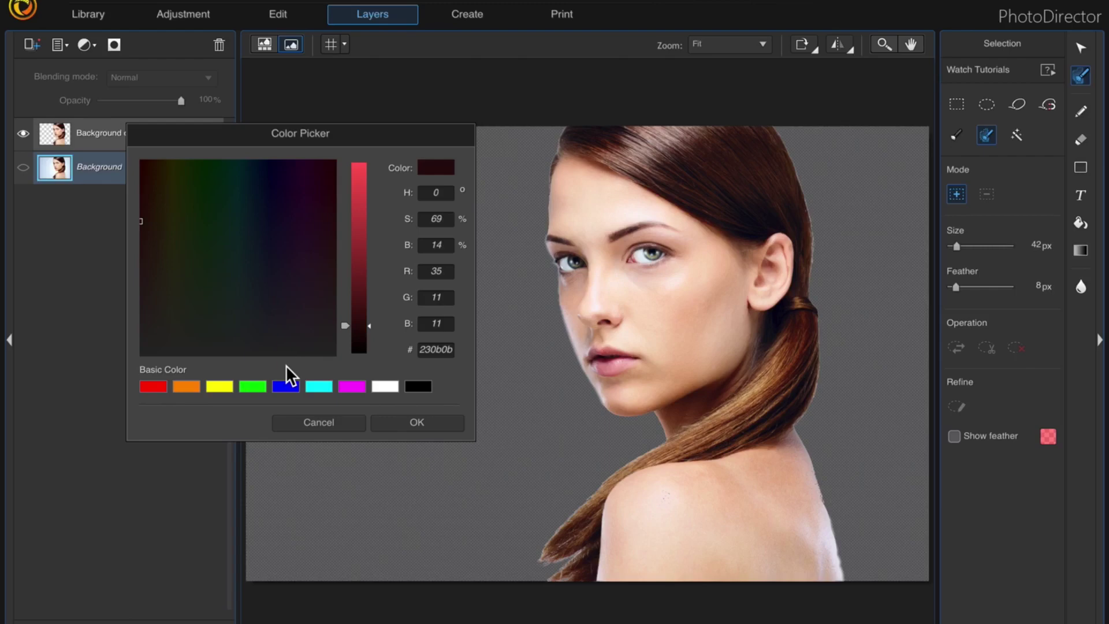
pyautogui.click(401, 420)
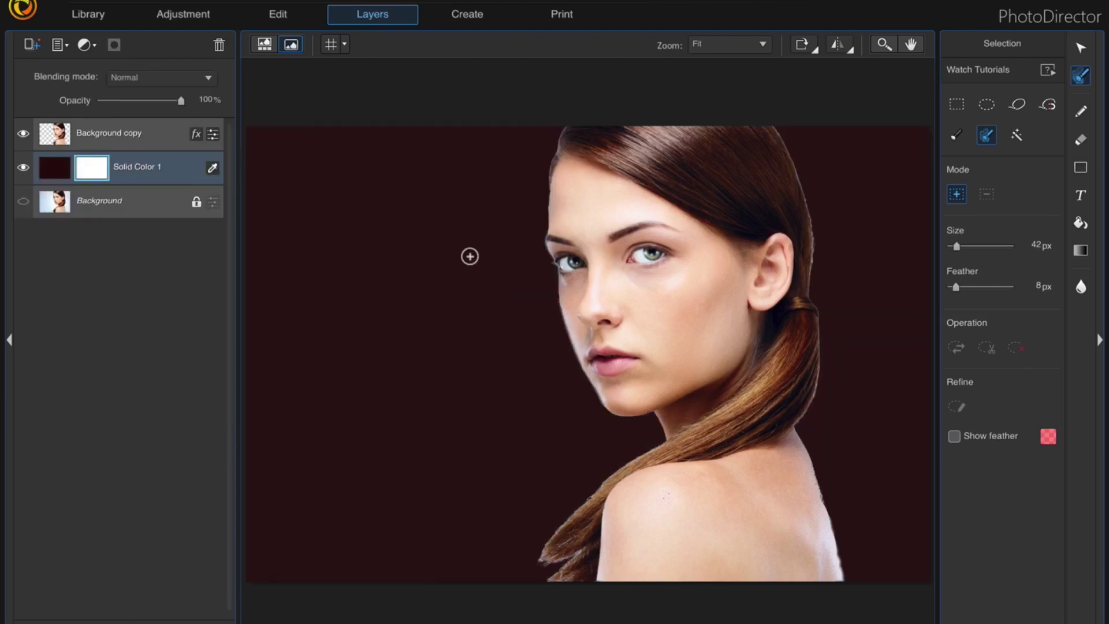
# Add a second solid color layer in light pink directly above the dark brown one.
pyautogui.click(123, 166)
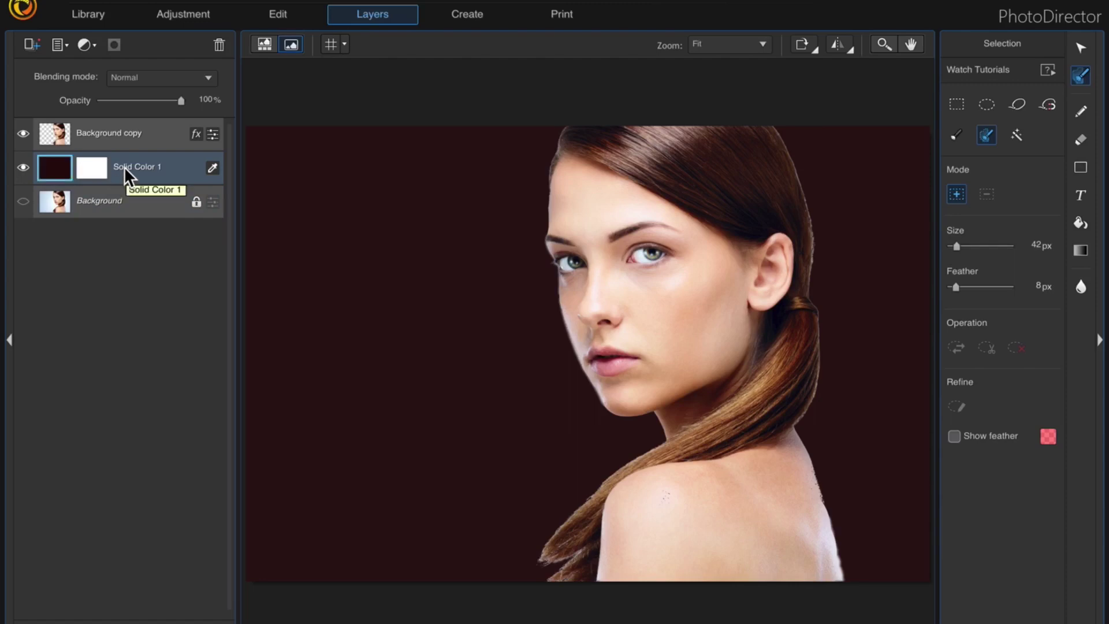
pyautogui.click(37, 40)
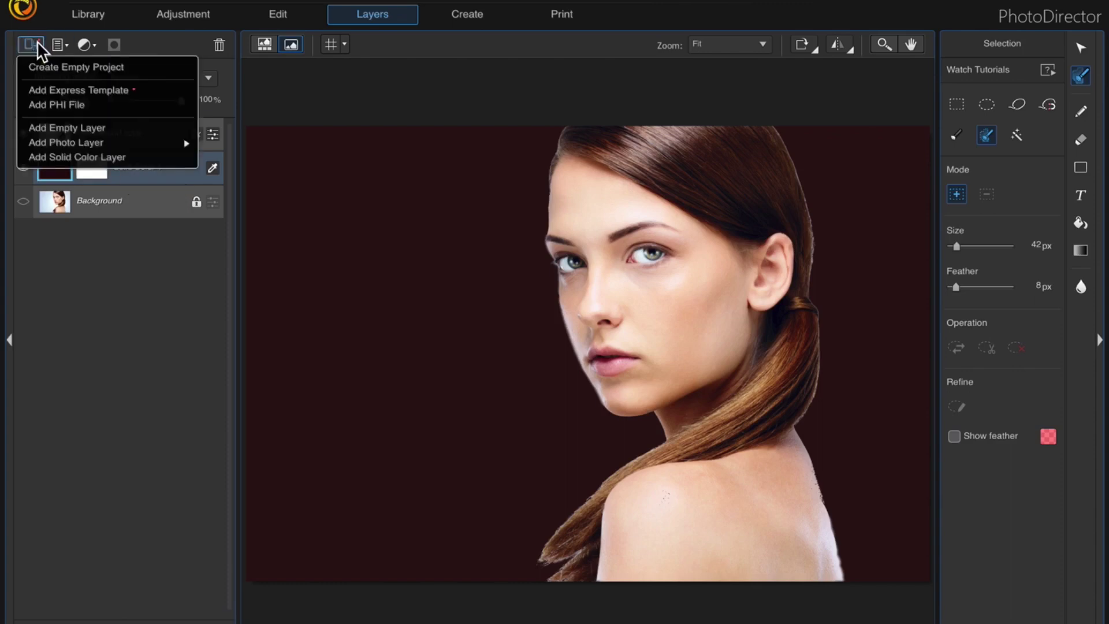
pyautogui.click(61, 157)
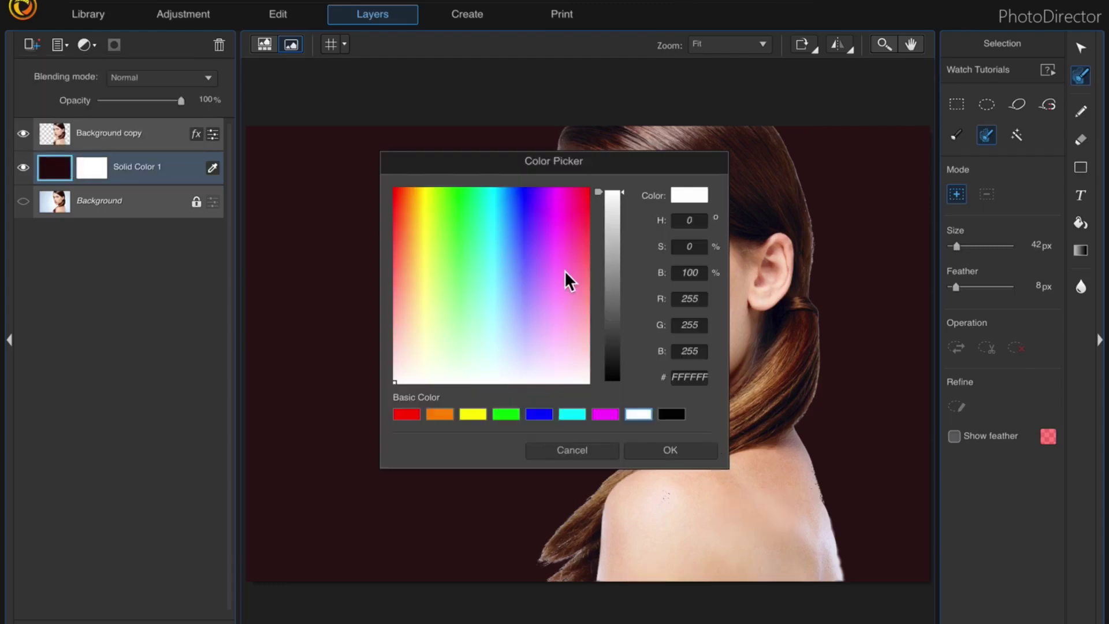
pyautogui.moveTo(569, 166); pyautogui.dragTo(328, 165)
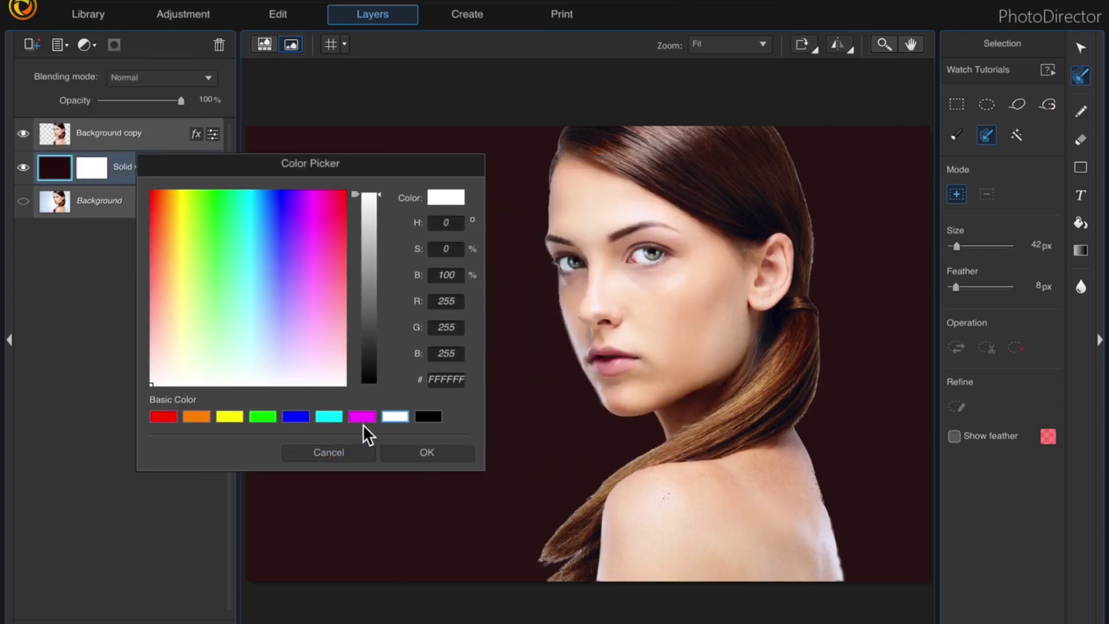
pyautogui.click(324, 321)
pyautogui.click(420, 453)
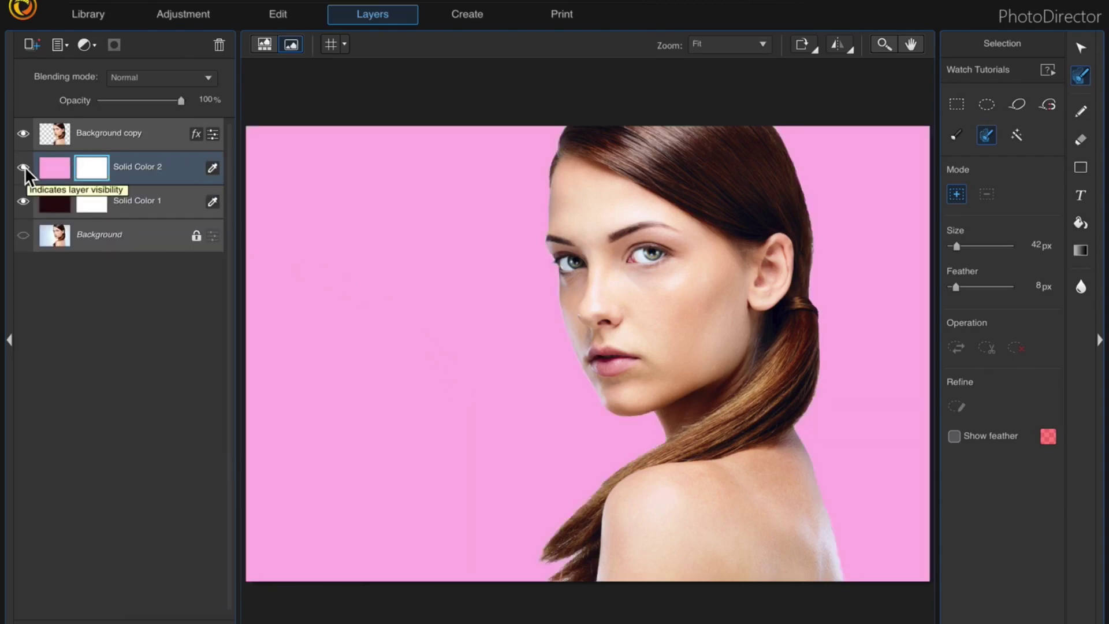
# Toggle the pink and dark brown layers to compare the backgrounds, leaving Solid Color 2 and Solid Color 1 both hidden.
pyautogui.click(24, 166)
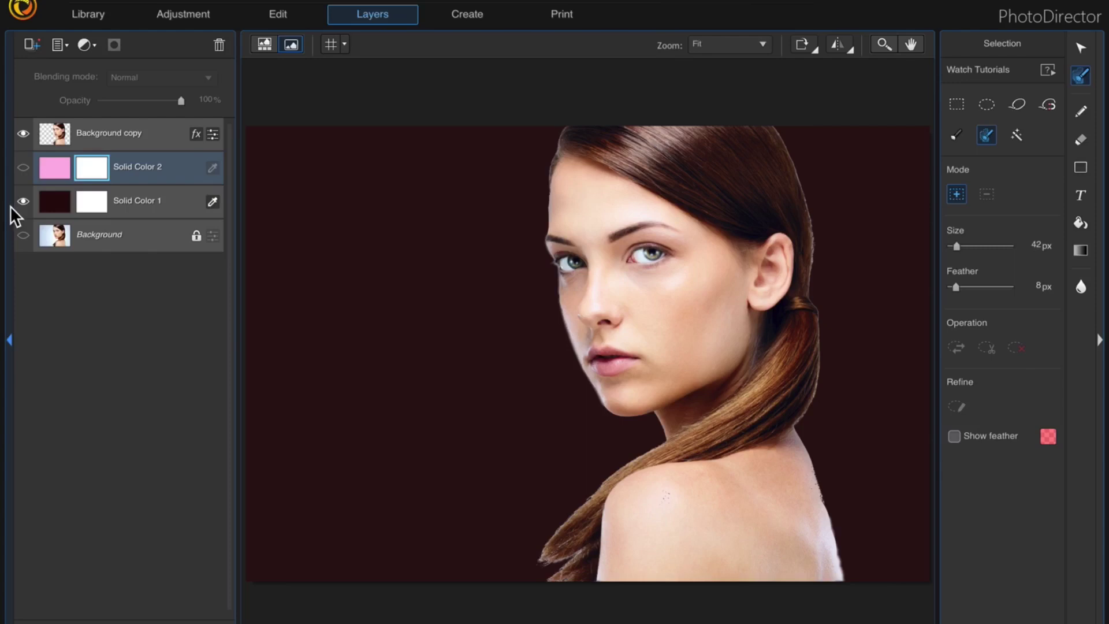
pyautogui.click(22, 166)
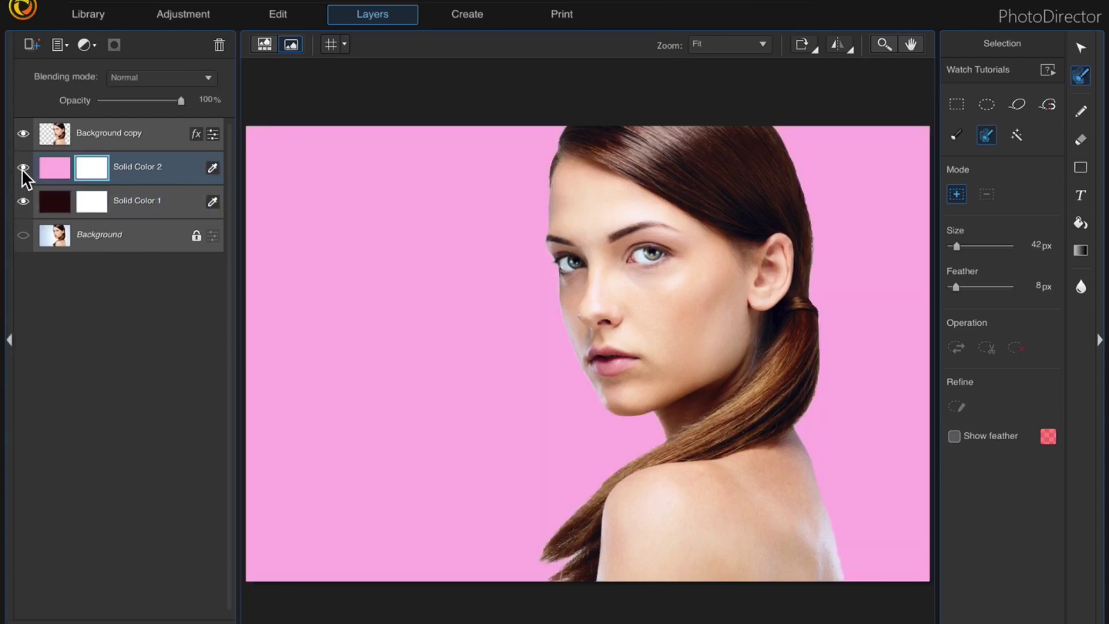
pyautogui.click(22, 167)
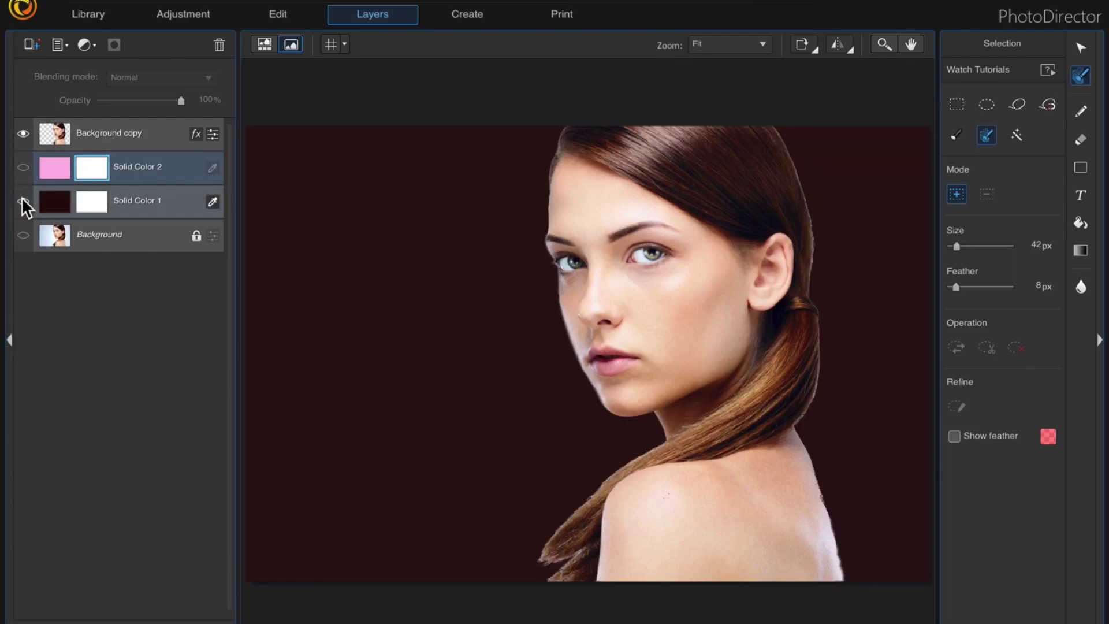
pyautogui.click(22, 200)
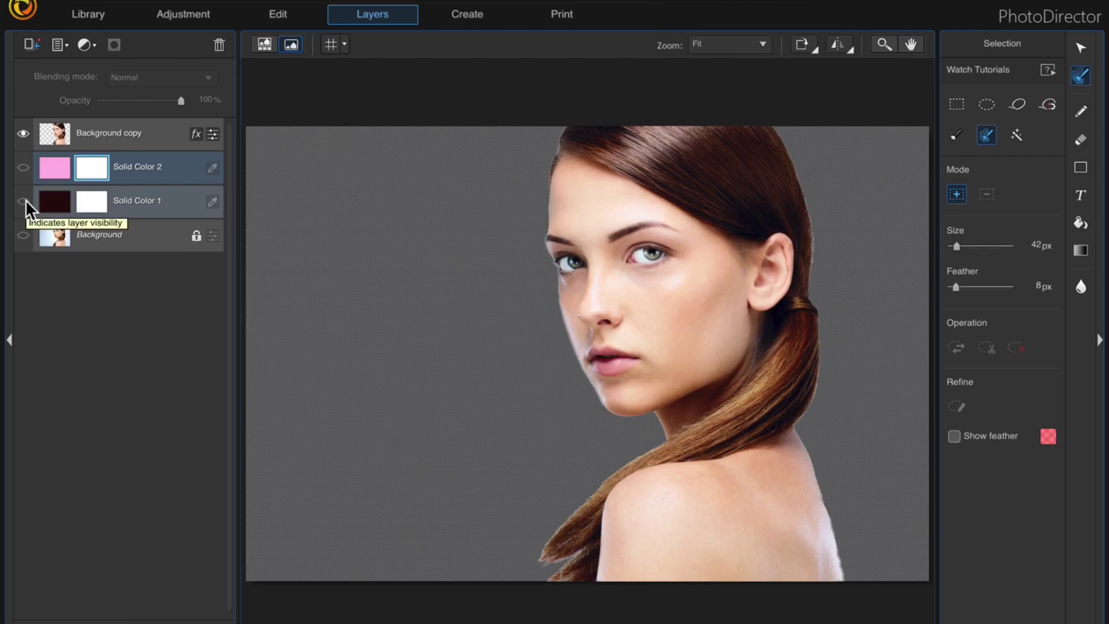
pyautogui.click(24, 199)
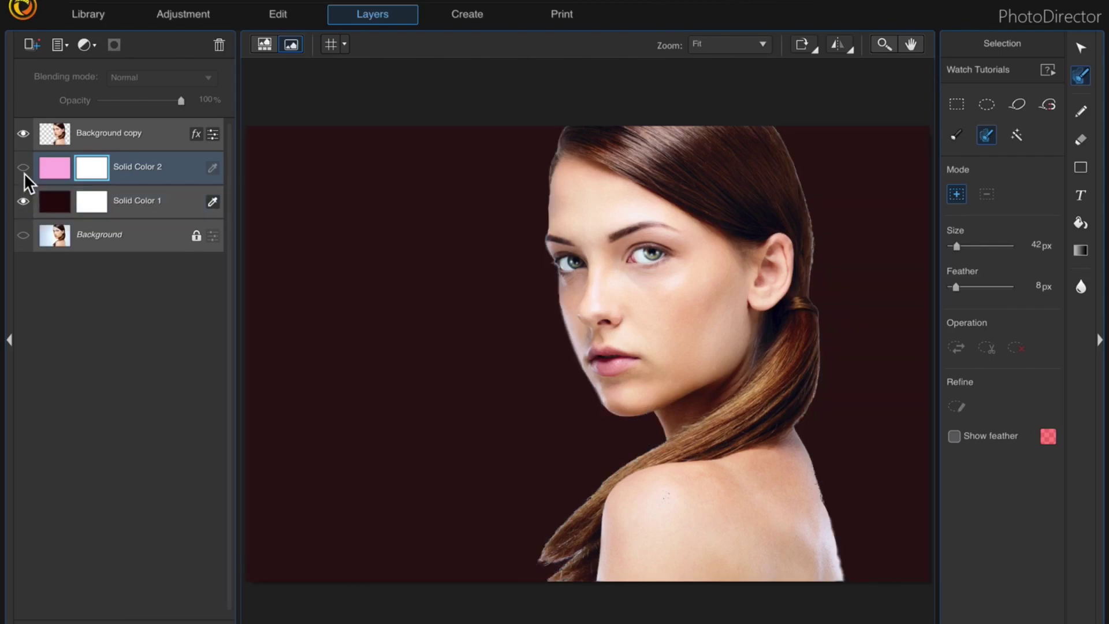
pyautogui.click(23, 201)
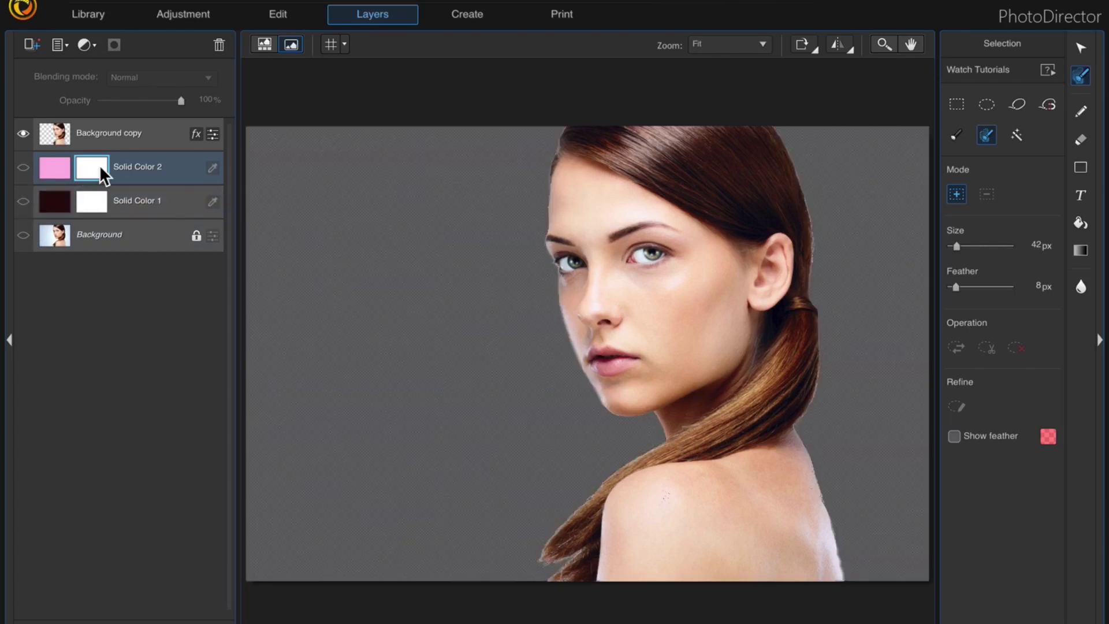
# Show the photo browser and add Men at window.jpg as a layer between Background copy and Solid Color 2.
pyautogui.click(266, 43)
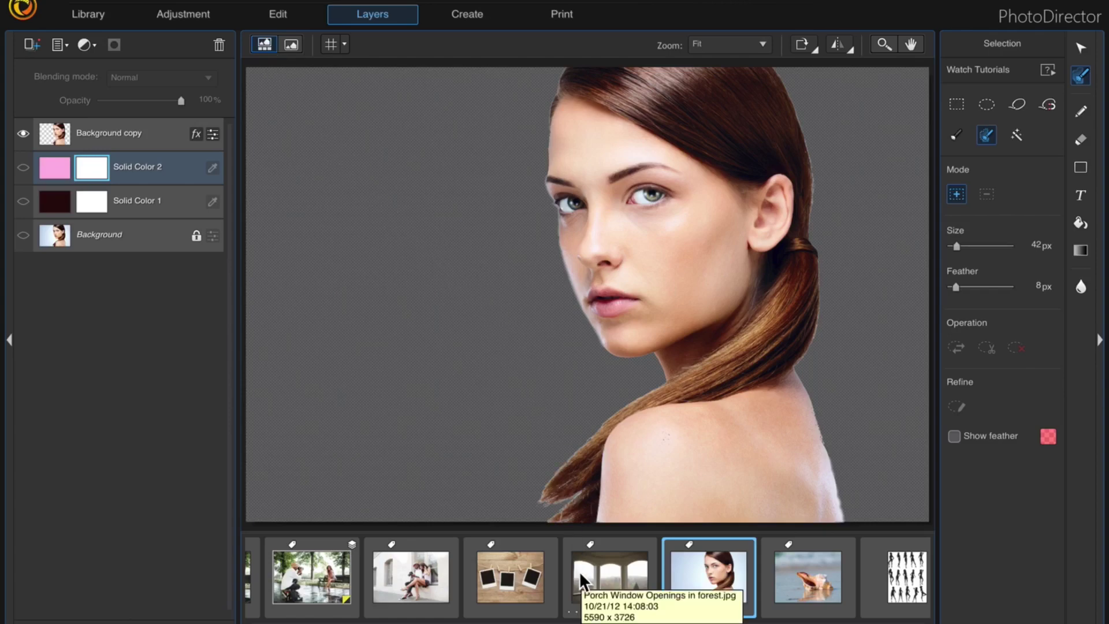
pyautogui.scroll(3, 579, 570)
pyautogui.scroll(1, 579, 570)
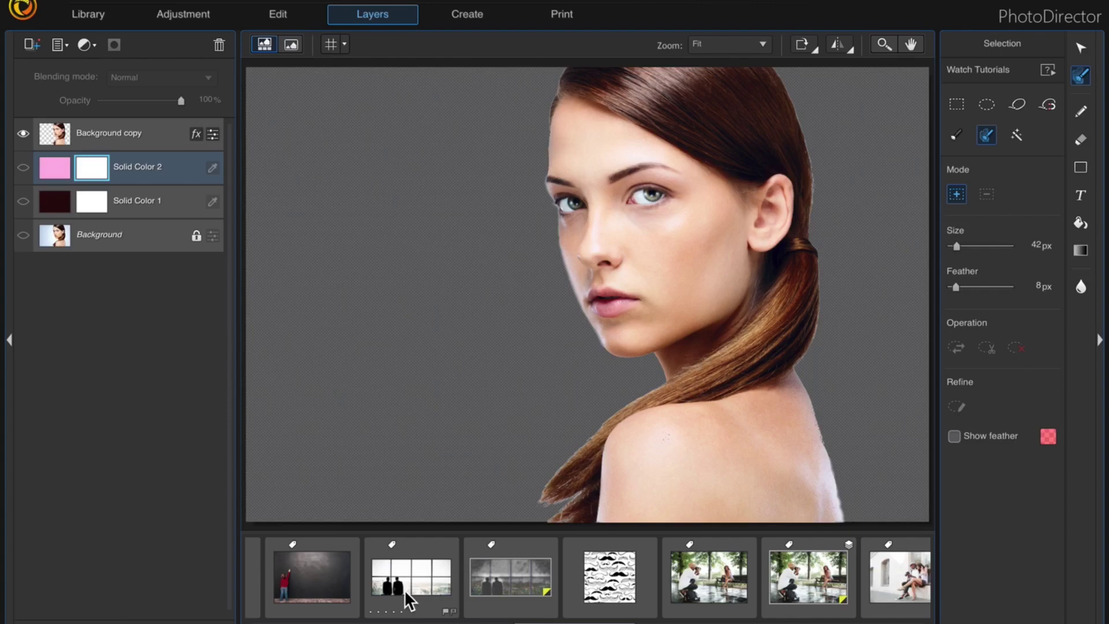
pyautogui.moveTo(427, 584); pyautogui.dragTo(120, 150)
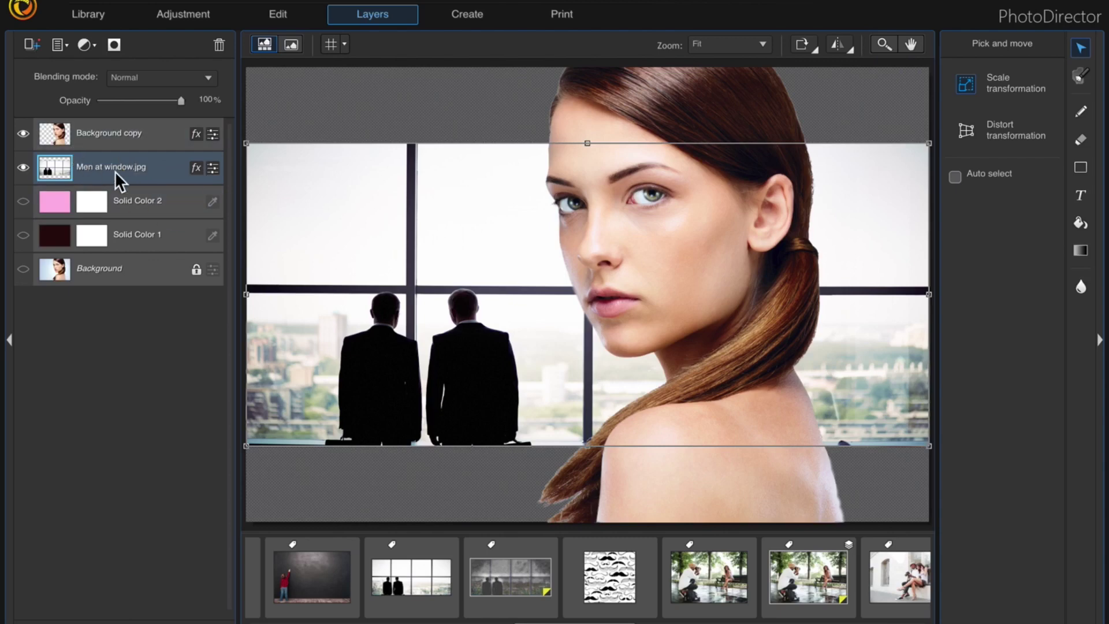
# Enlarge and reposition the Men at window.jpg layer to fill the canvas, hiding the woman's cutout only while adjusting it.
pyautogui.click(23, 133)
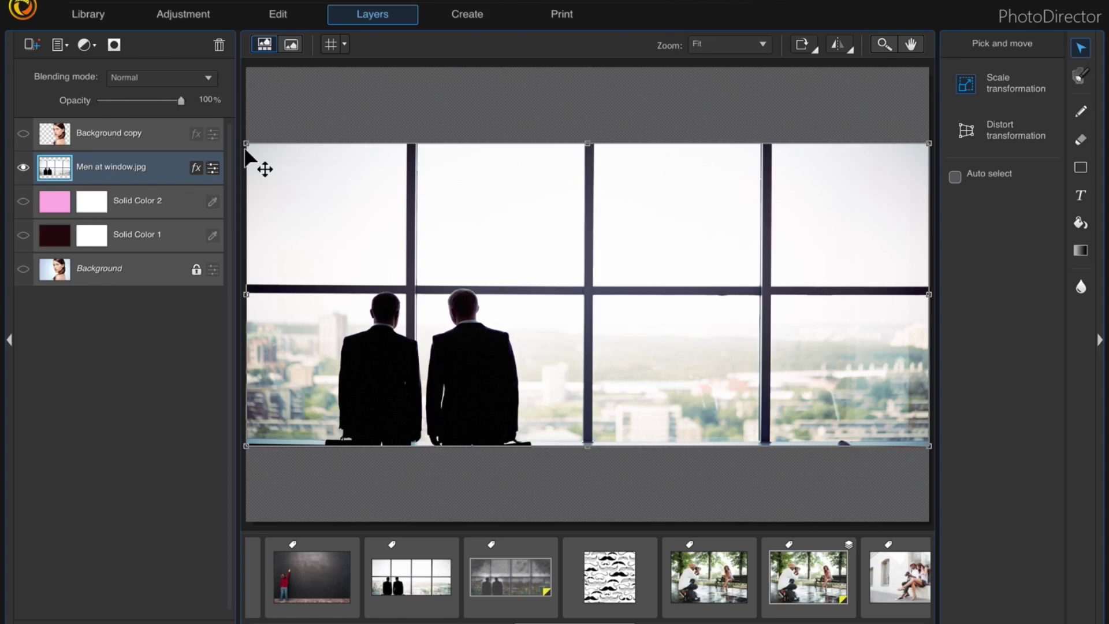
pyautogui.moveTo(247, 145); pyautogui.dragTo(127, 29)
pyautogui.moveTo(564, 299); pyautogui.dragTo(645, 274)
pyautogui.moveTo(508, 290); pyautogui.dragTo(564, 300)
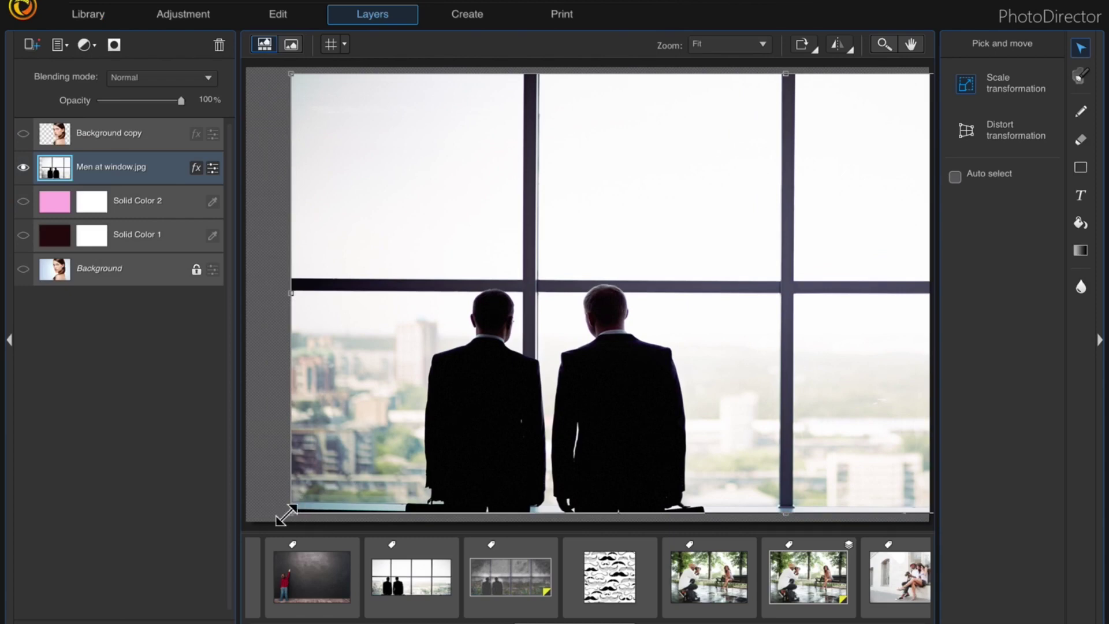
pyautogui.moveTo(292, 515); pyautogui.dragTo(149, 540)
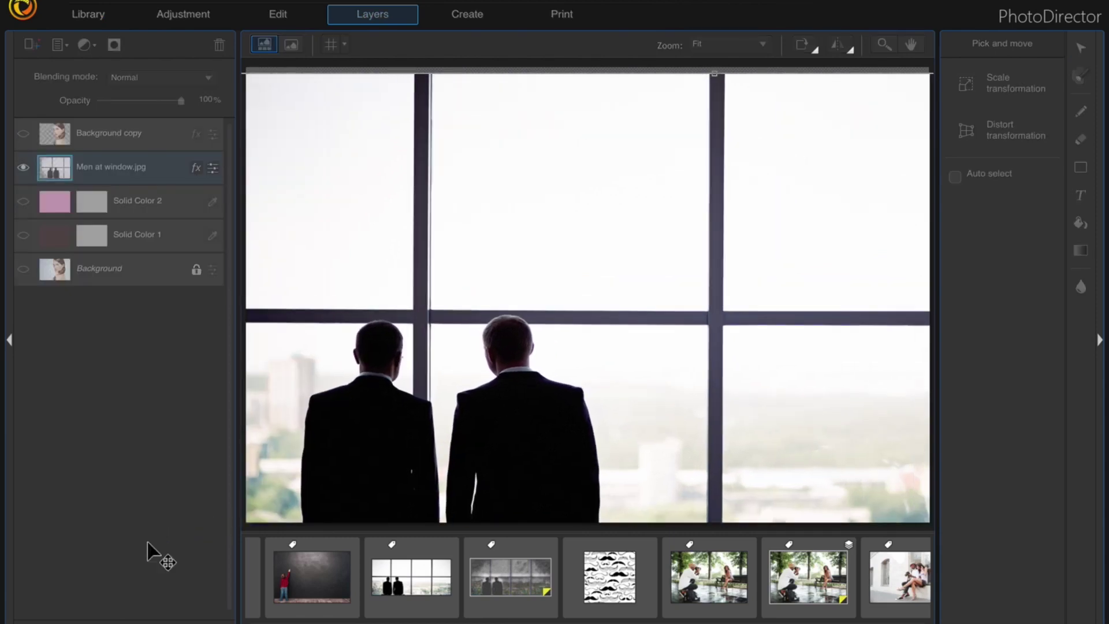
pyautogui.moveTo(513, 403); pyautogui.dragTo(477, 362)
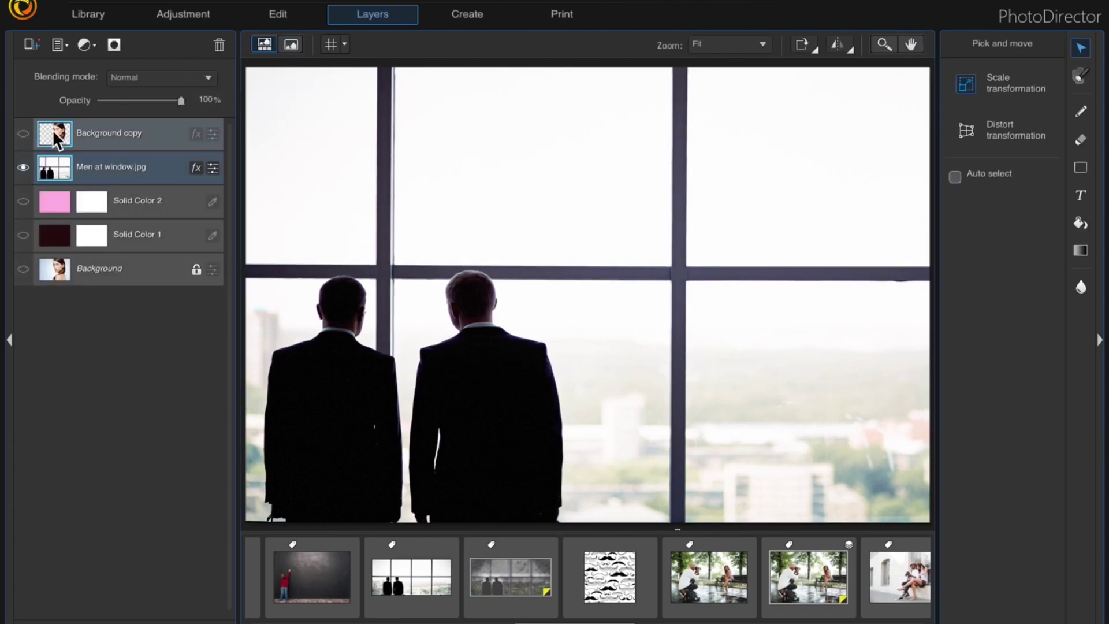
pyautogui.click(23, 134)
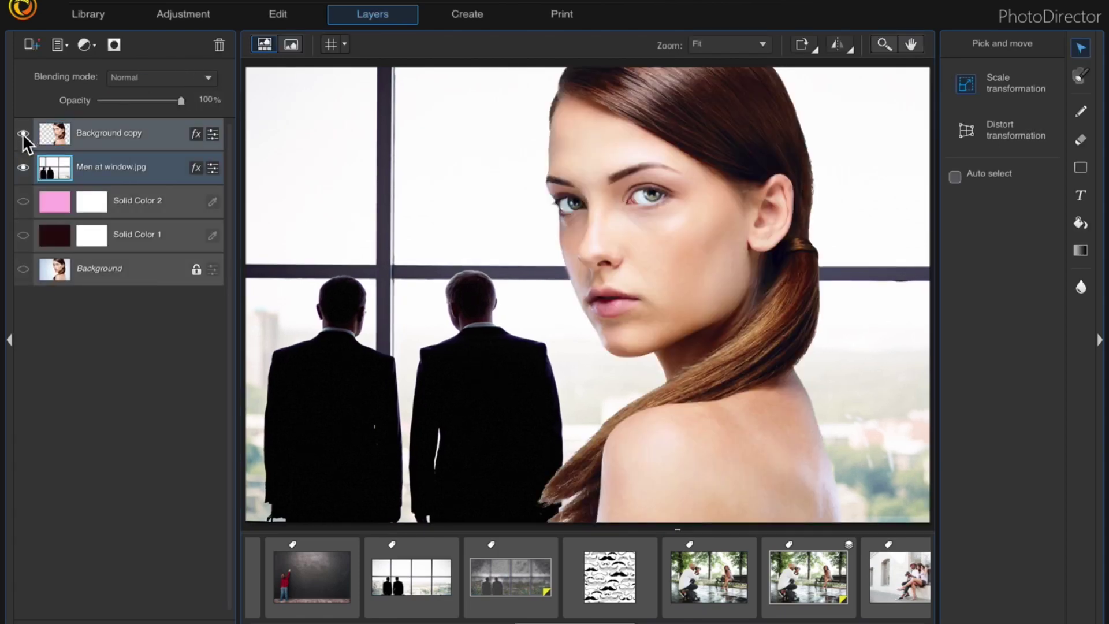
# Move the woman's cutout left over the two men and set the Background copy layer's blending mode to Multiply.
pyautogui.click(163, 131)
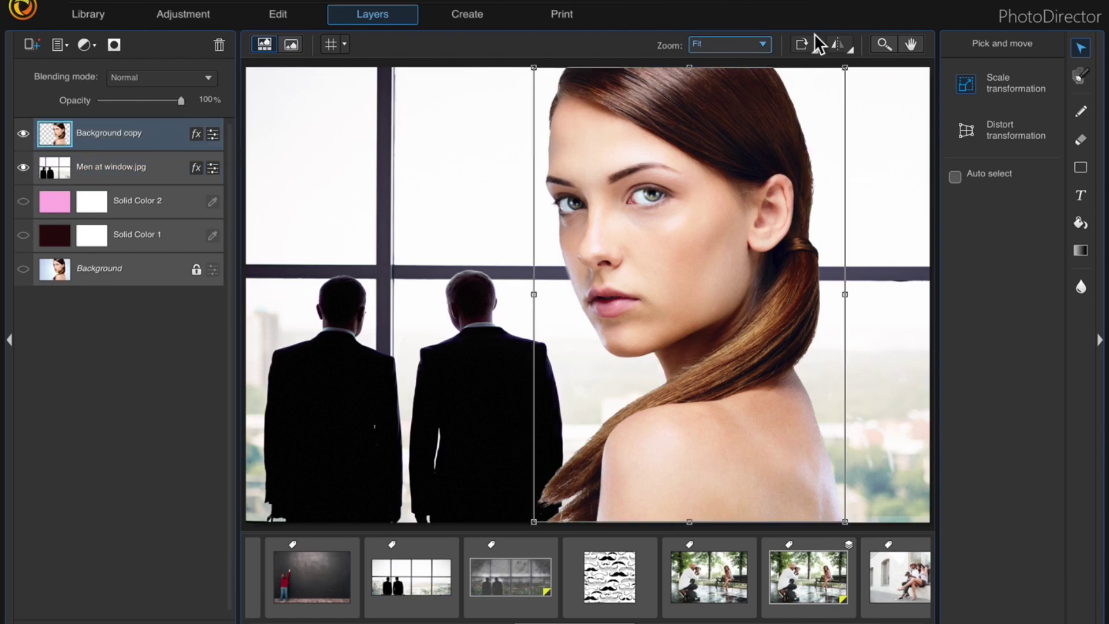
pyautogui.moveTo(584, 214); pyautogui.dragTo(438, 211)
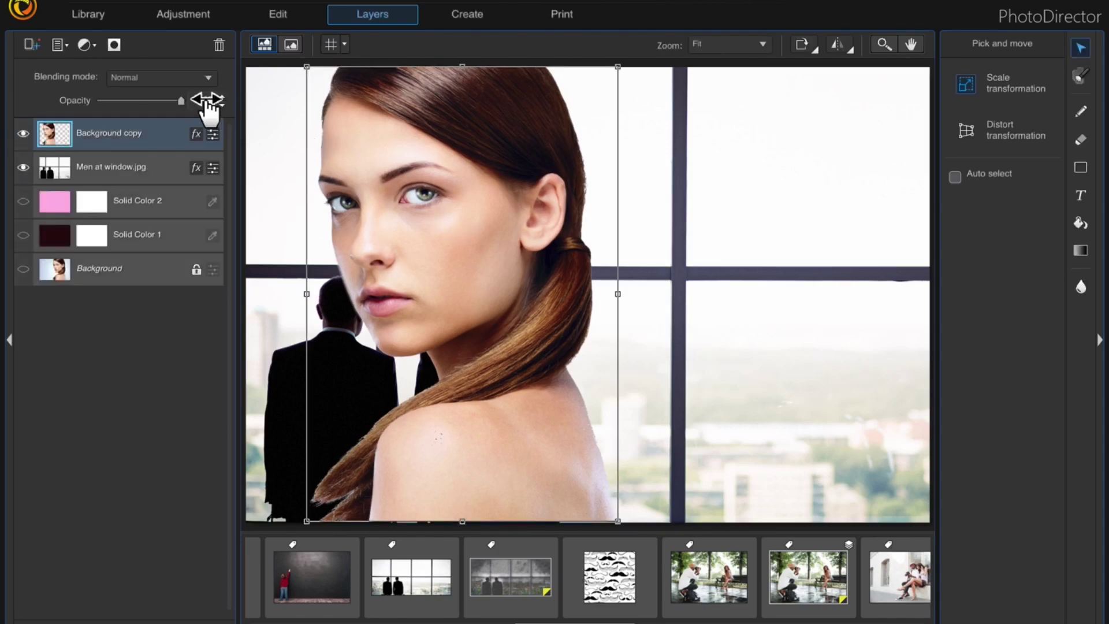
pyautogui.click(205, 81)
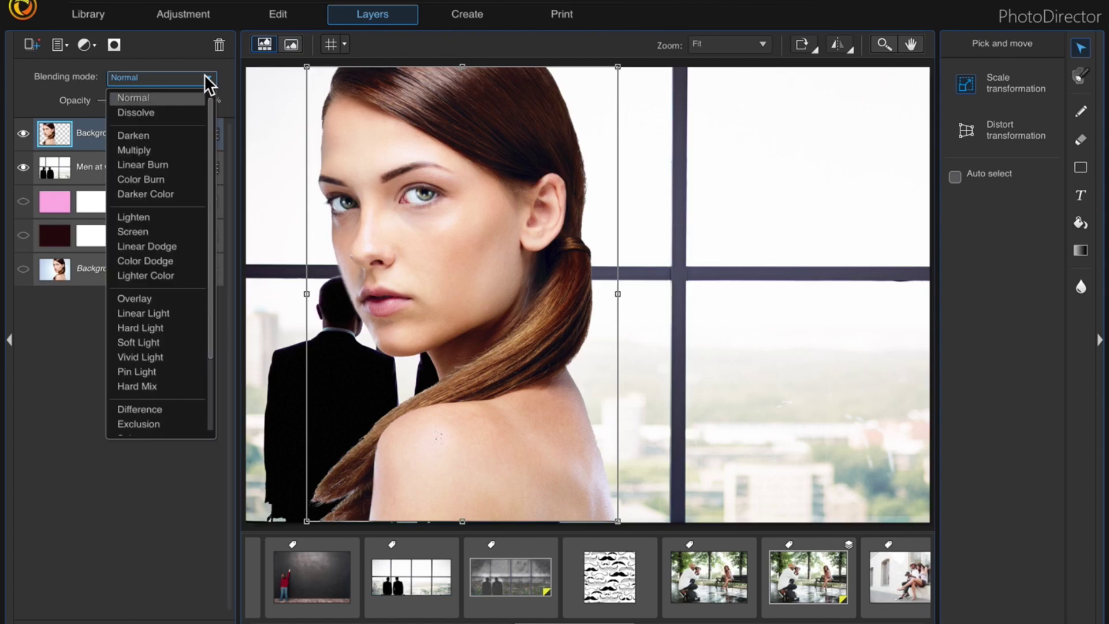
pyautogui.click(162, 150)
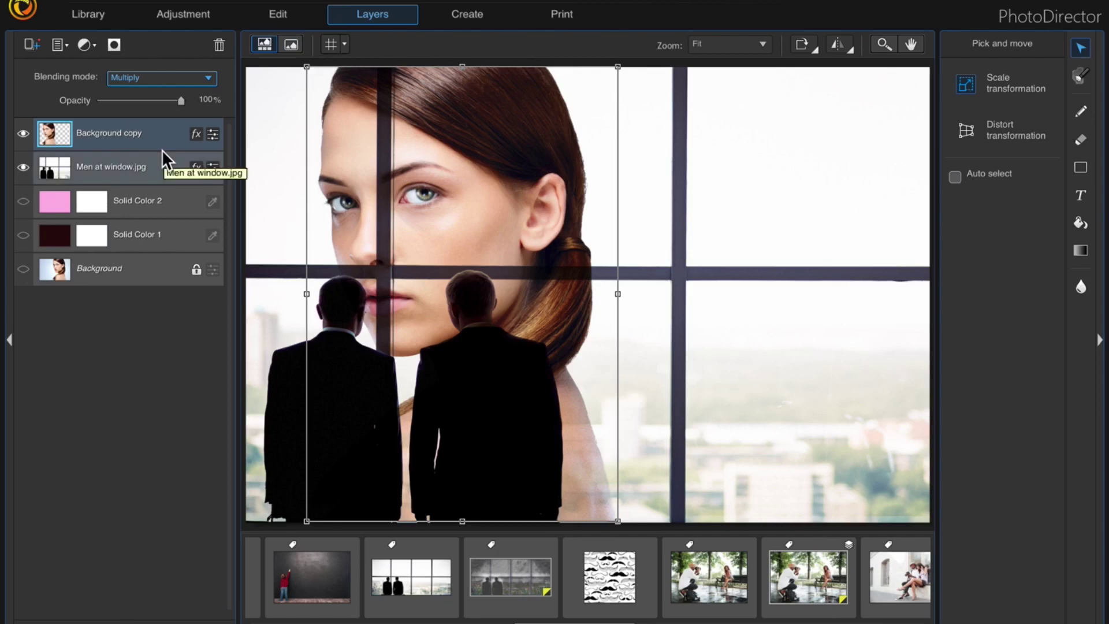
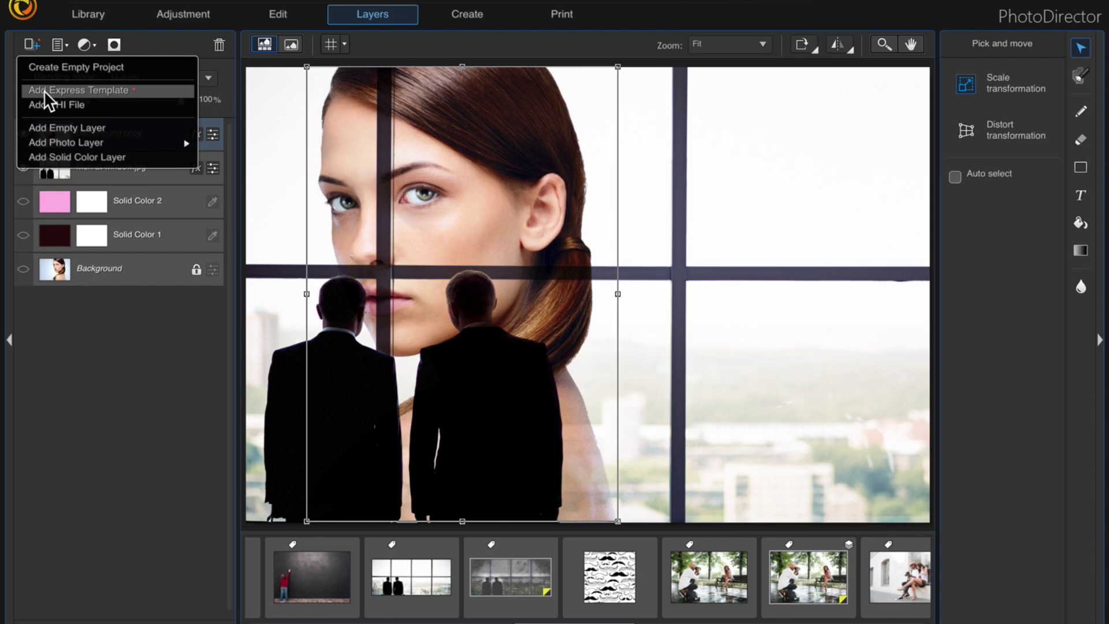
# Add the Sun Flare 1 express template from My Creations as a layer above the woman's cutout.
pyautogui.click(77, 91)
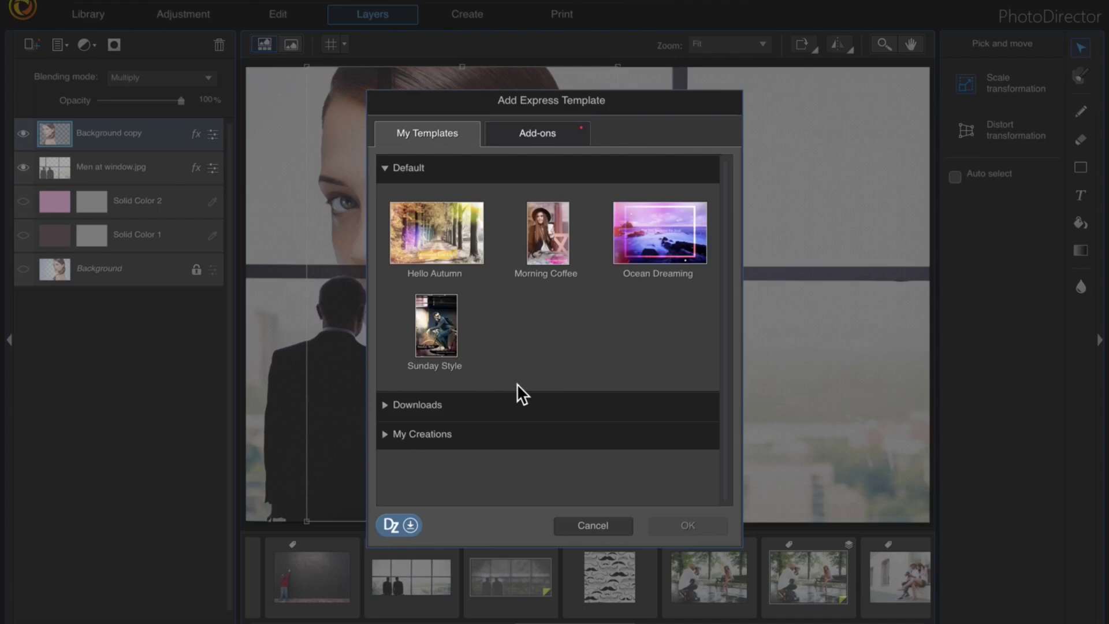
pyautogui.click(385, 434)
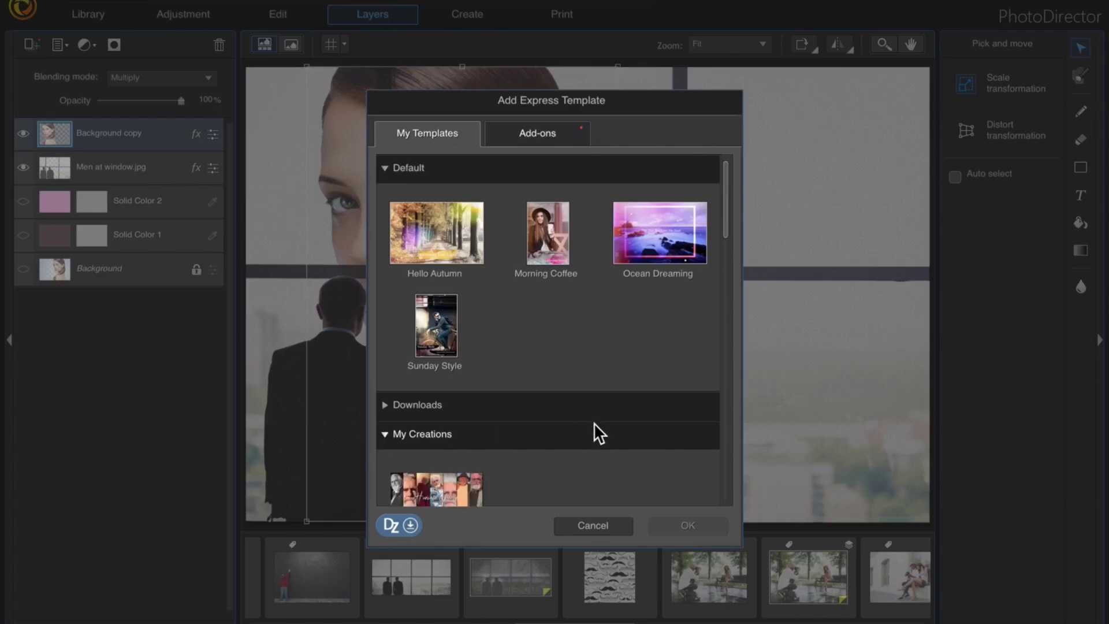
pyautogui.scroll(-5, 595, 427)
pyautogui.scroll(-5, 595, 426)
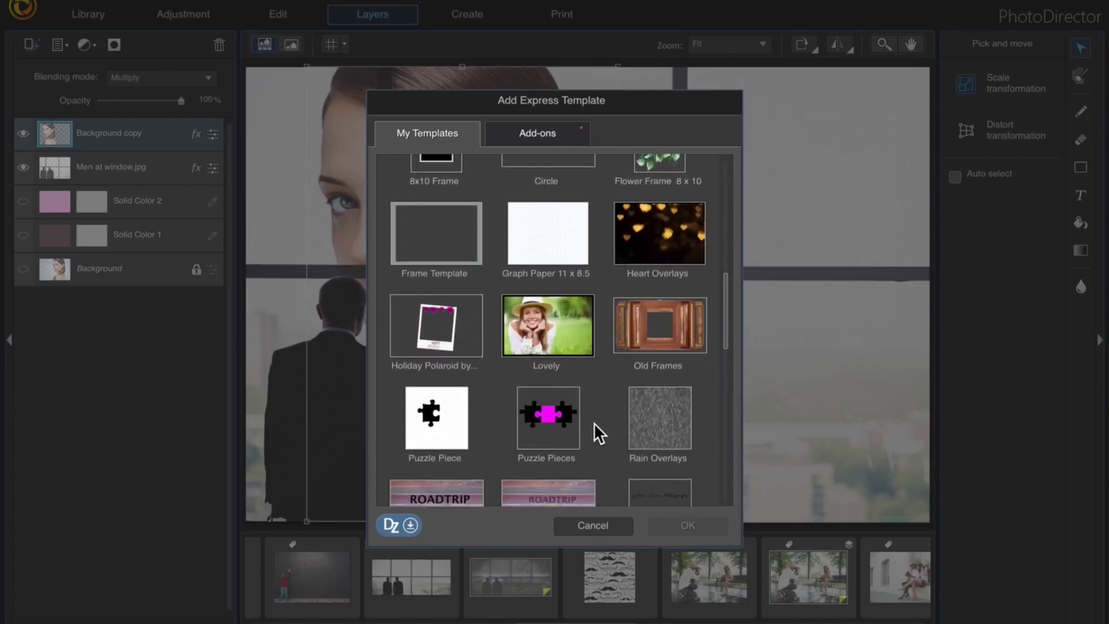
pyautogui.scroll(-5, 594, 424)
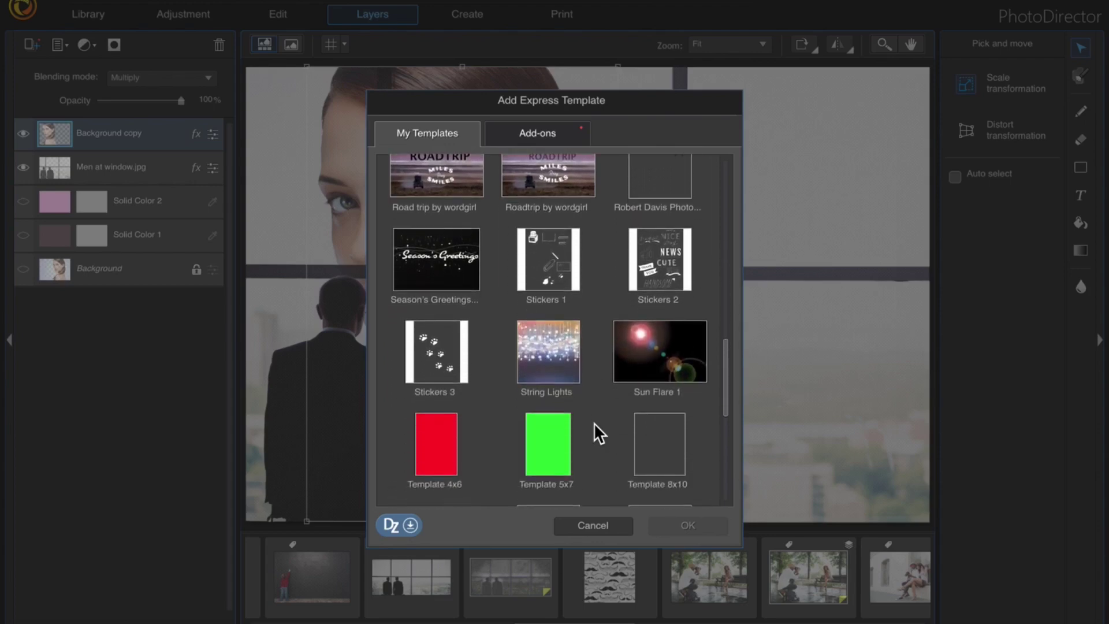
pyautogui.scroll(-1, 593, 421)
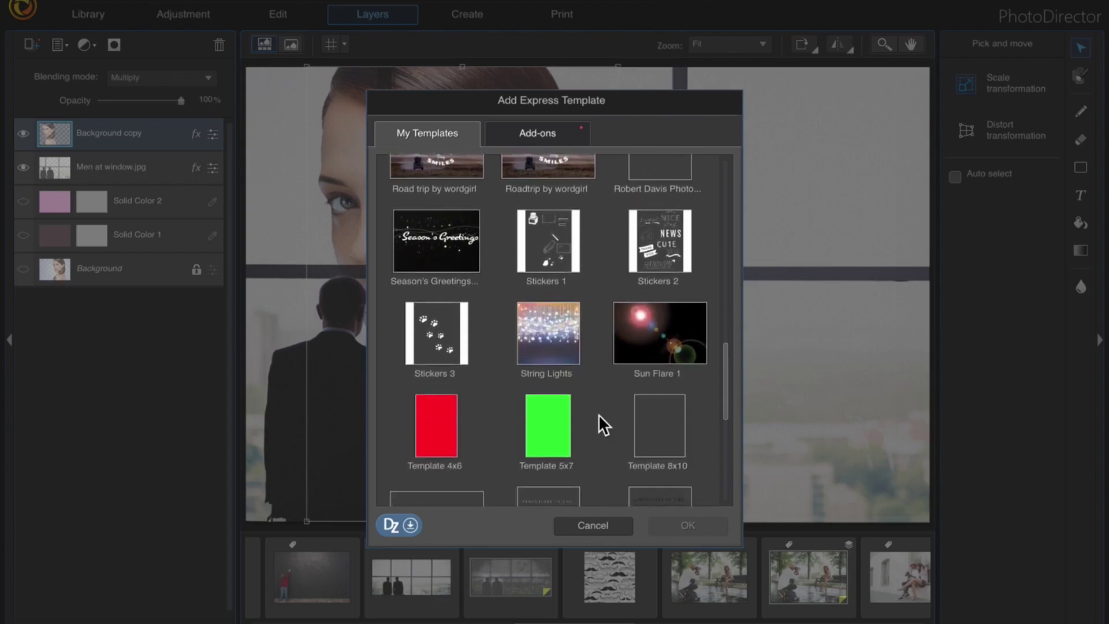
pyautogui.doubleClick(654, 316)
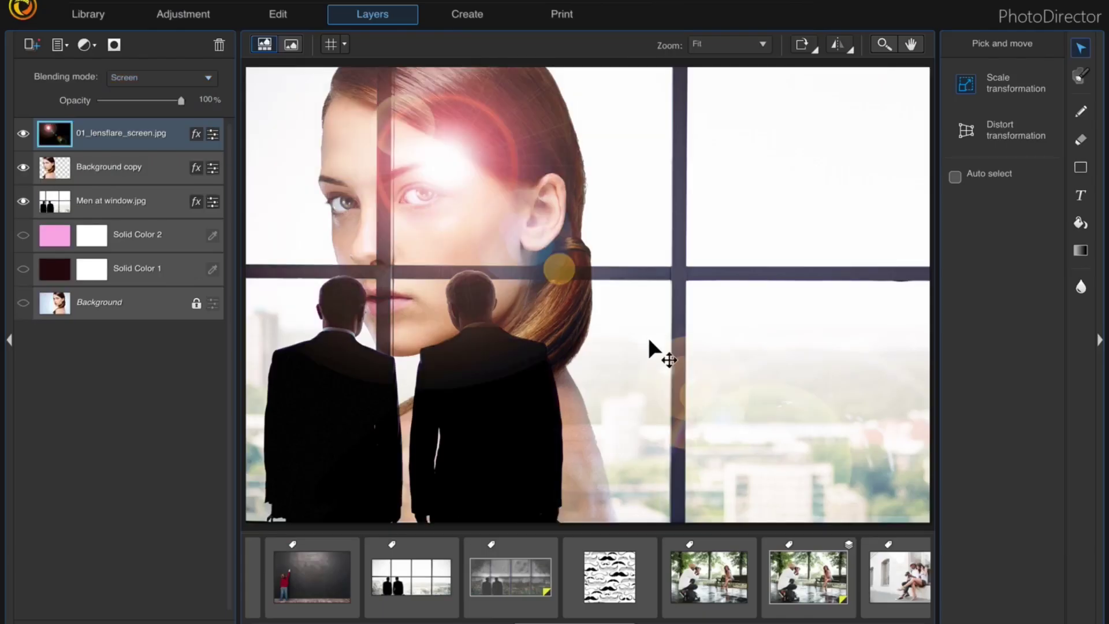
# Flip the 01_lensflare_screen.jpg layer horizontally and move its flare circles over the woman's ear and the second man.
pyautogui.moveTo(503, 205); pyautogui.dragTo(710, 188)
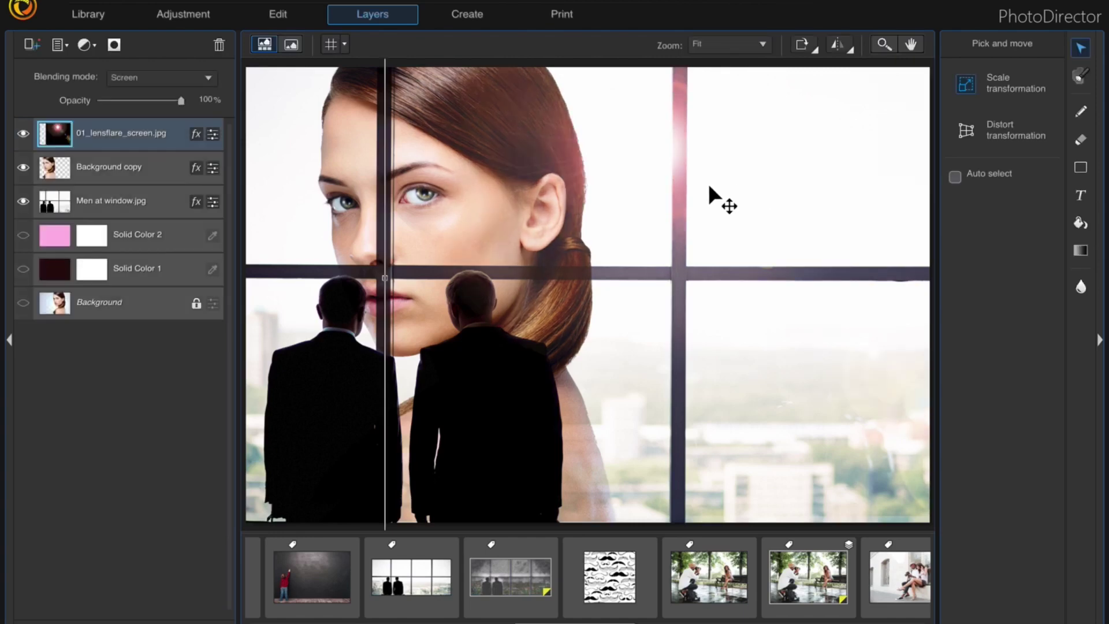
pyautogui.click(851, 50)
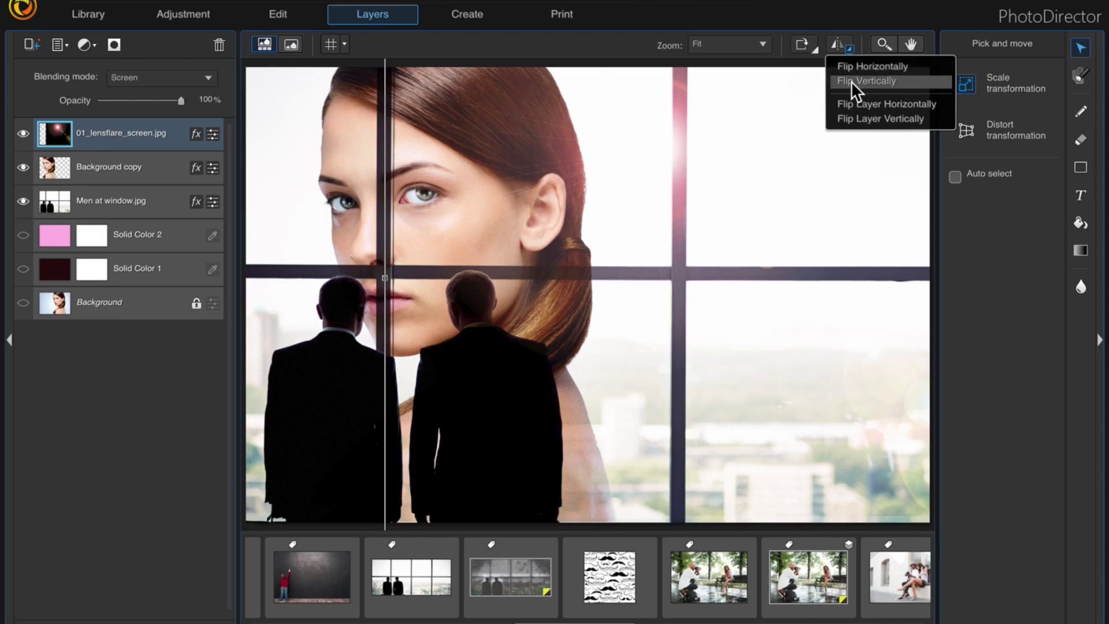
pyautogui.click(851, 104)
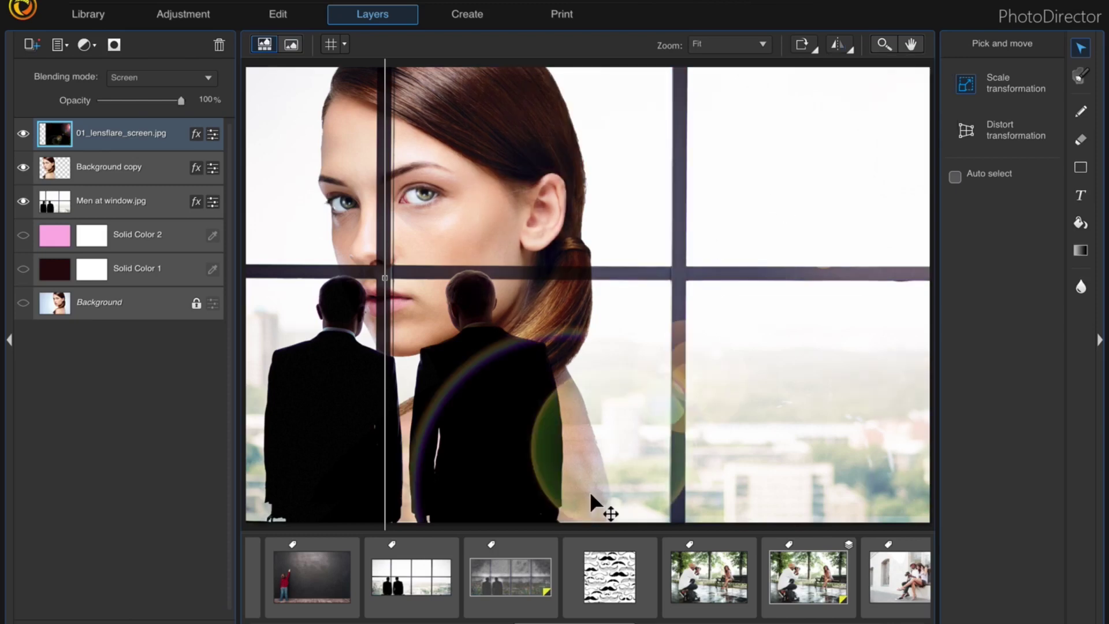
pyautogui.moveTo(610, 401); pyautogui.dragTo(395, 247)
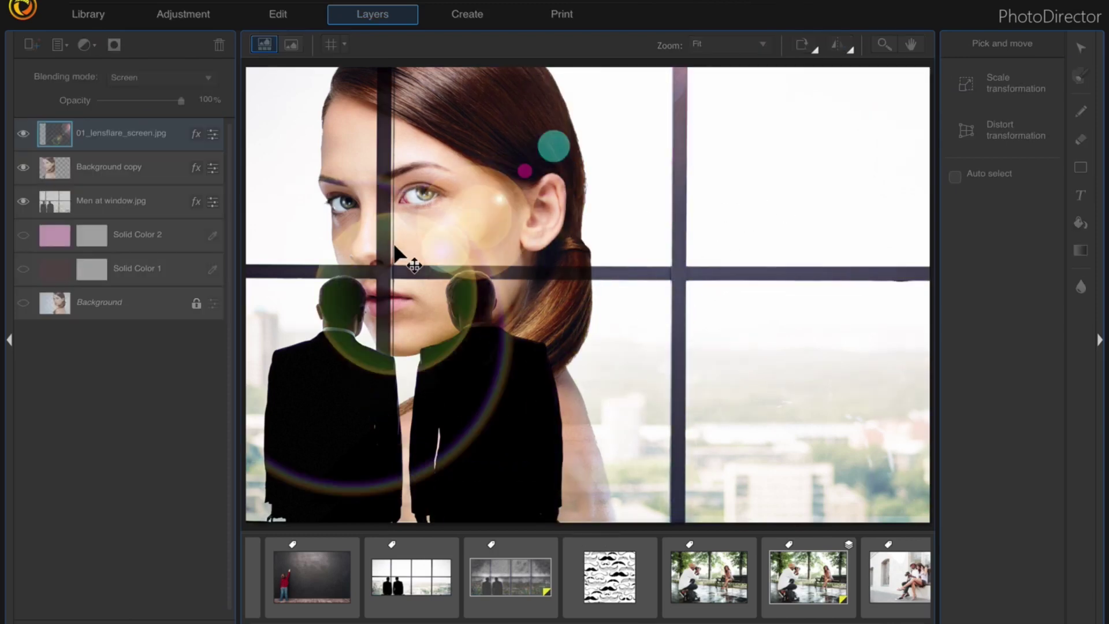
pyautogui.moveTo(399, 285); pyautogui.dragTo(493, 254)
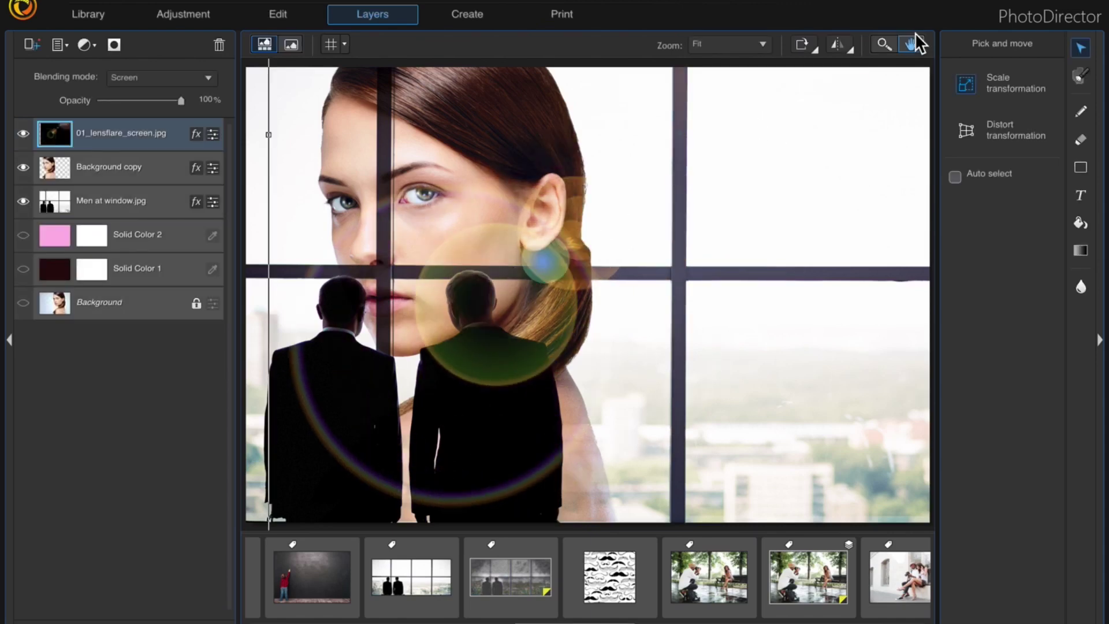
# Flip the lens flare layer horizontally again and move it left so its circles trail from the woman's forehead across her hair.
pyautogui.click(848, 50)
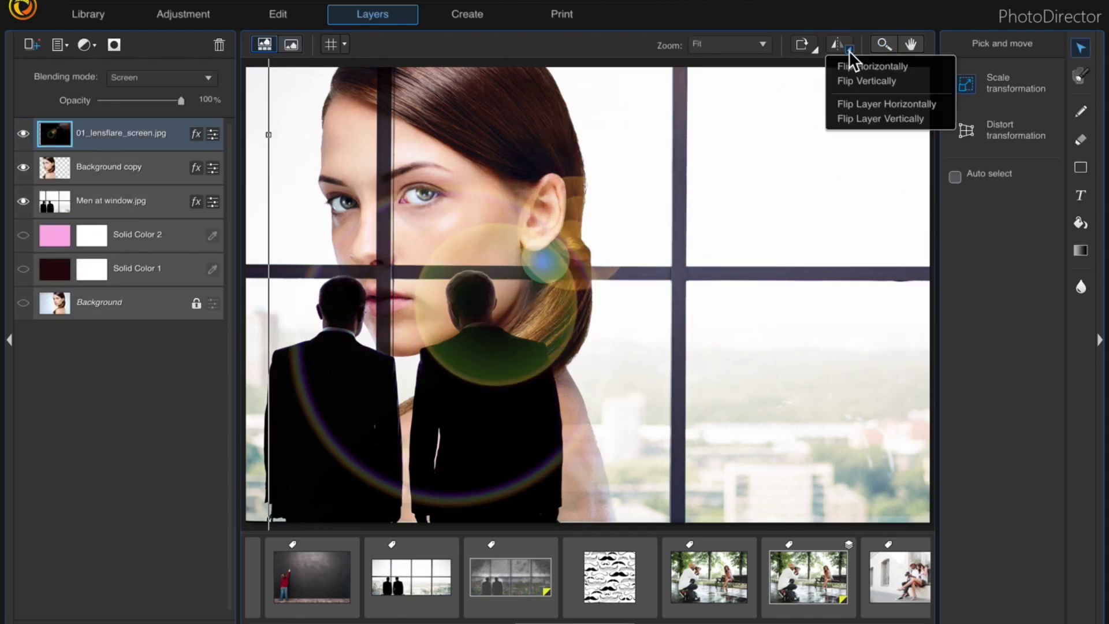
pyautogui.click(857, 102)
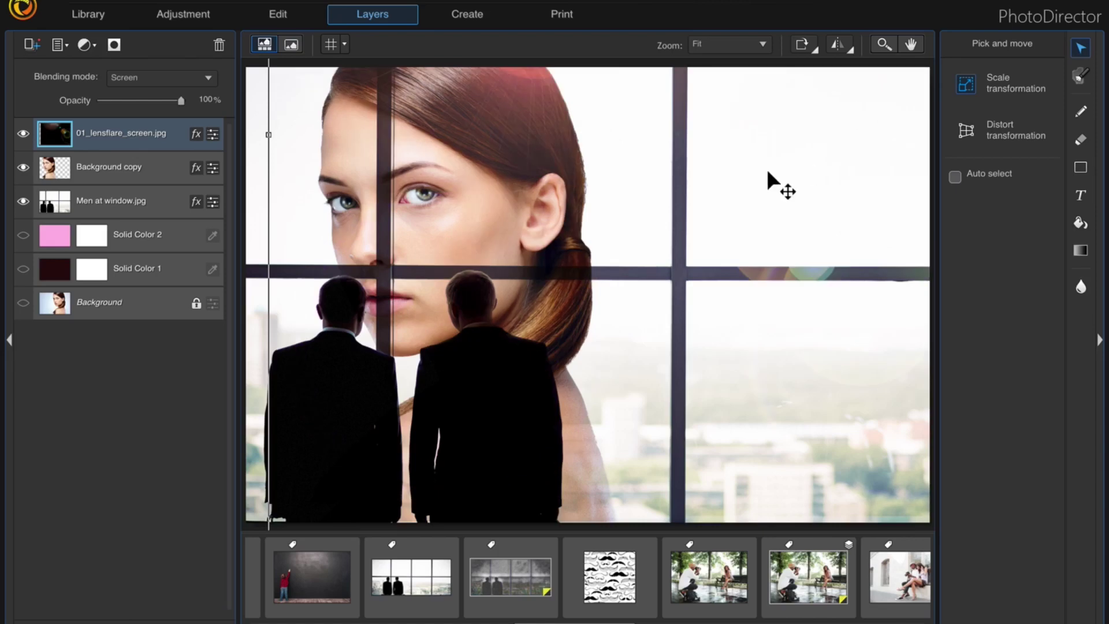
pyautogui.moveTo(596, 124); pyautogui.dragTo(328, 152)
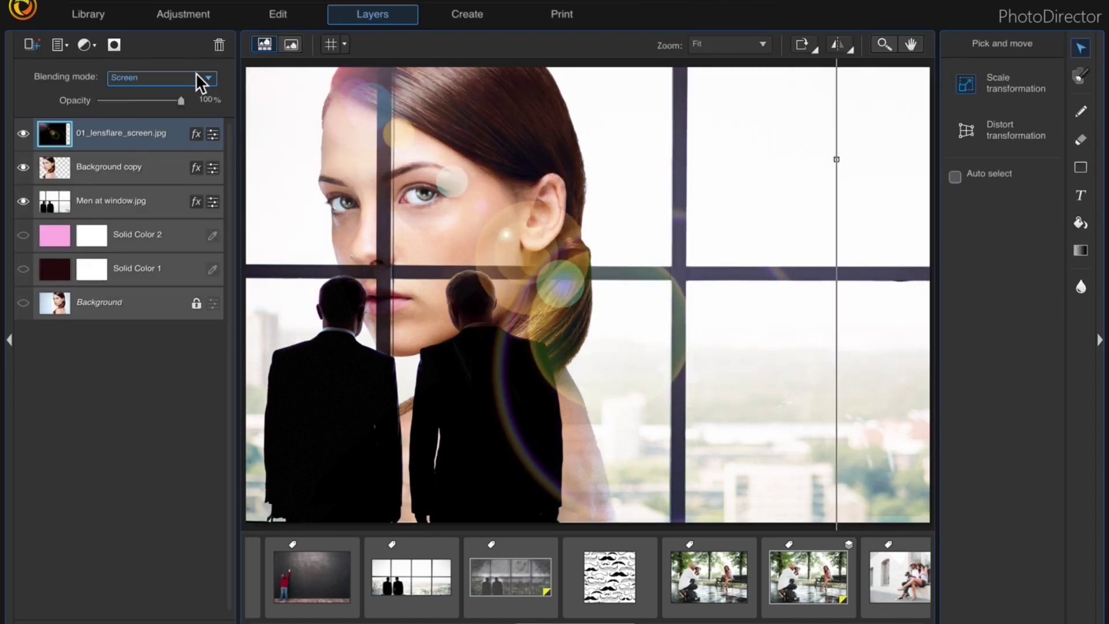
# Review the blending modes available for the lens flare layer and keep it on Screen.
pyautogui.click(197, 75)
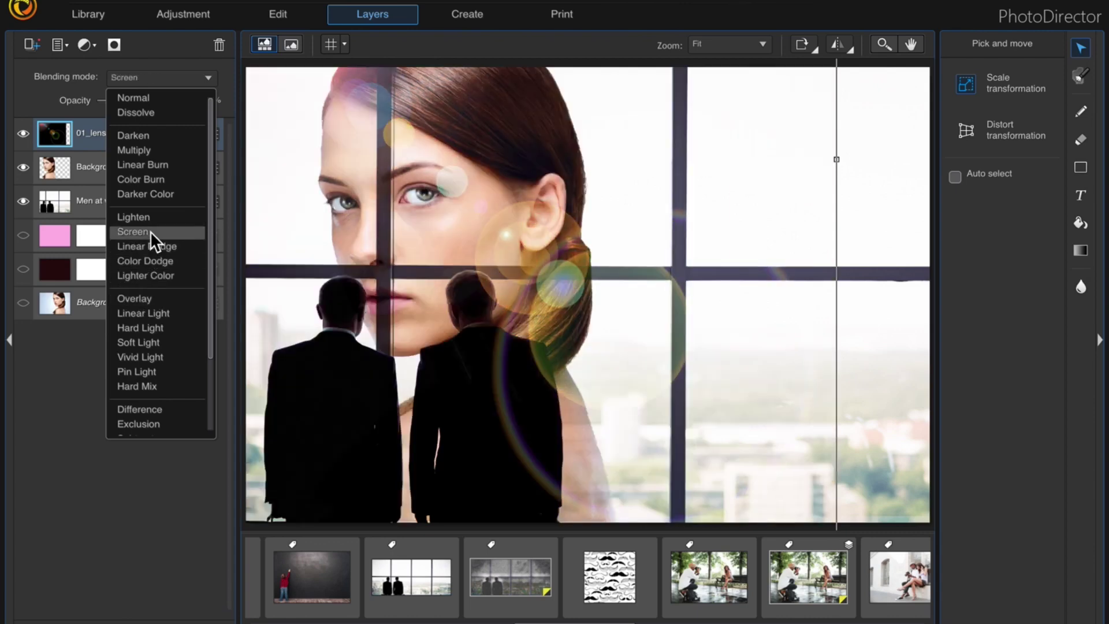
pyautogui.click(151, 231)
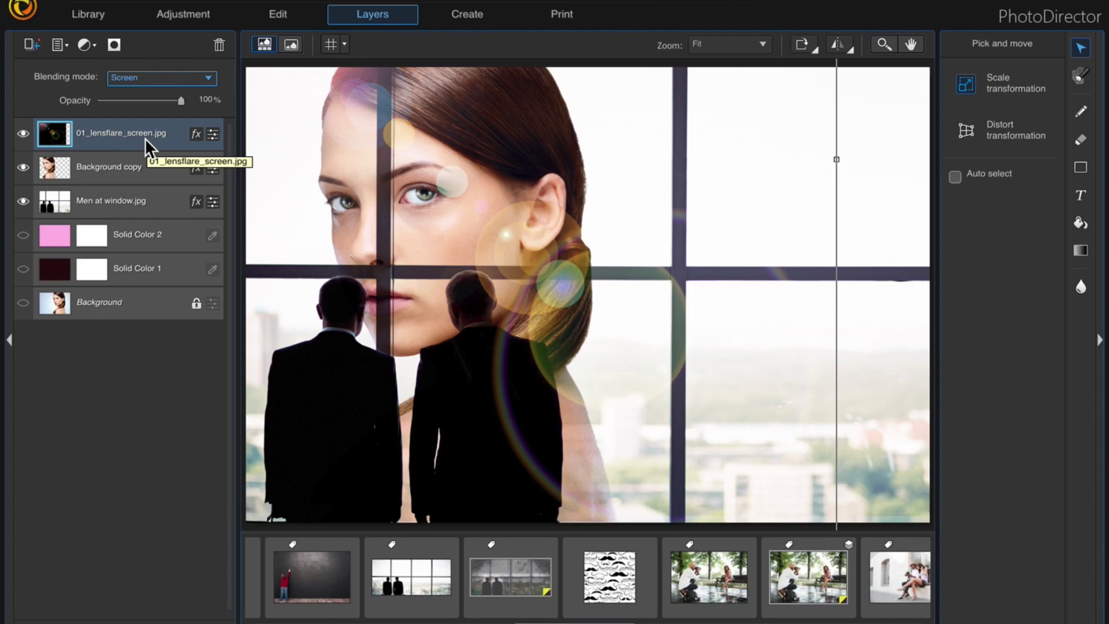
# Compare the lens flare over the solid color backgrounds, then show only Men at window.jpg behind the woman with both solid colors hidden.
pyautogui.click(23, 200)
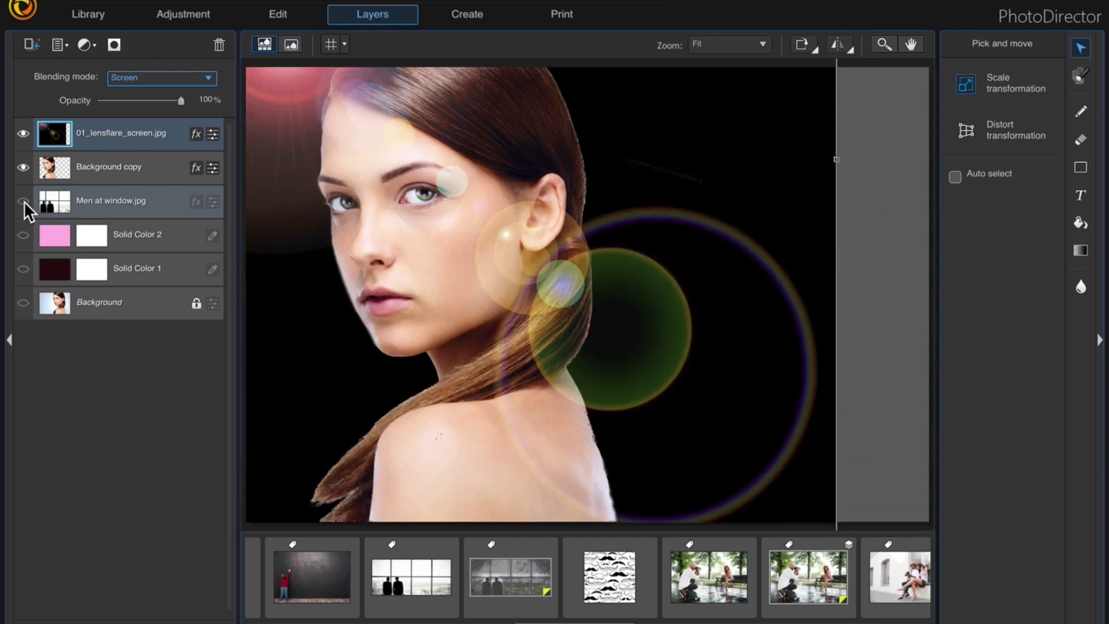
pyautogui.click(22, 235)
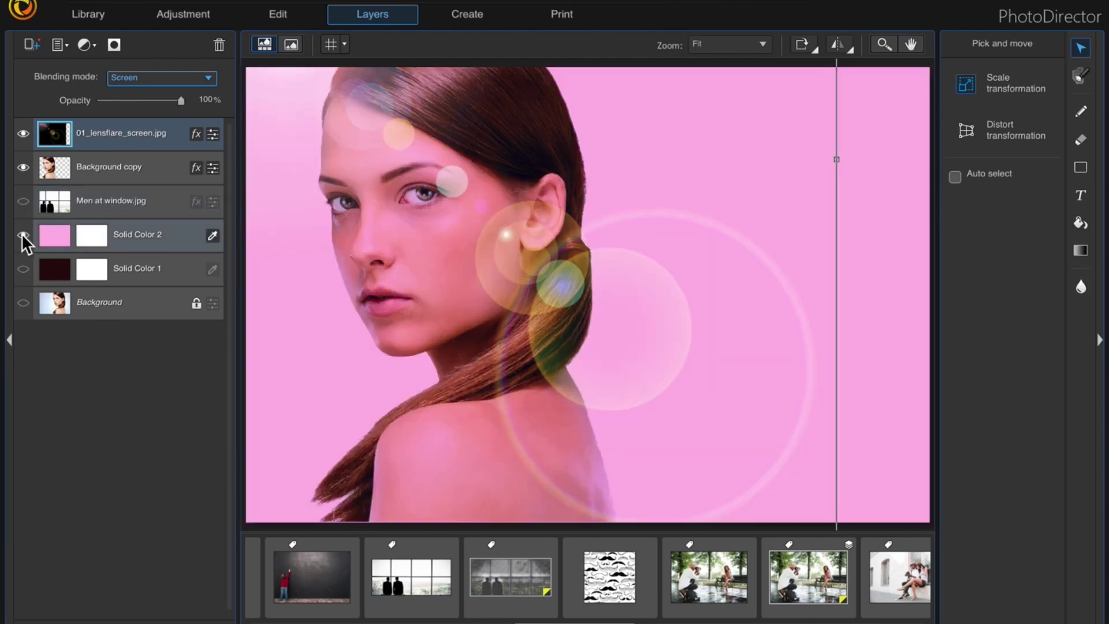
pyautogui.click(22, 270)
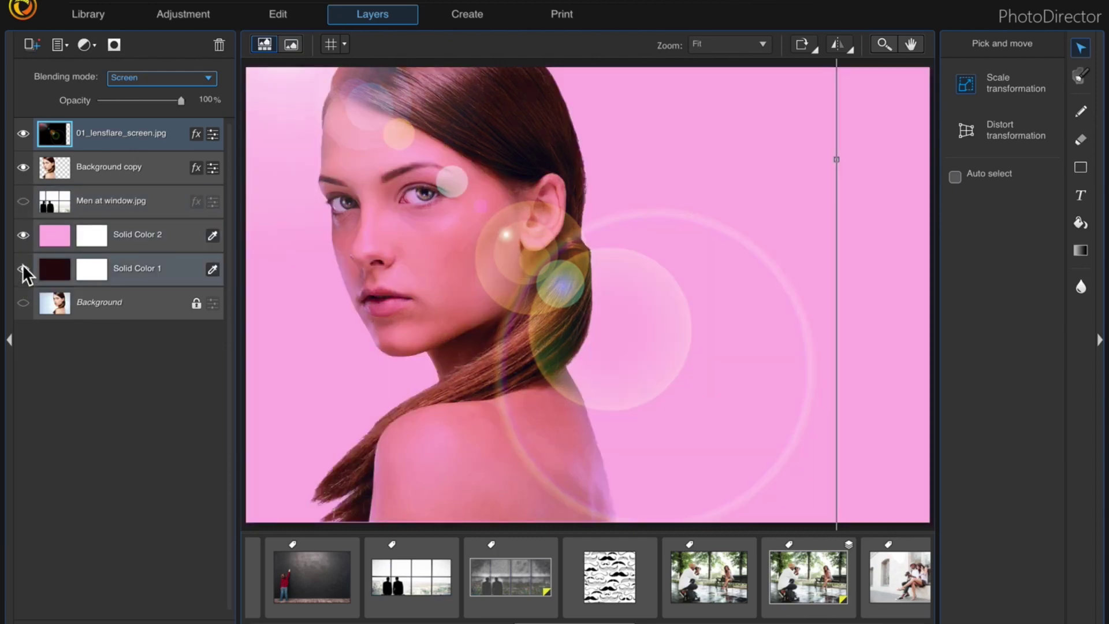
pyautogui.click(22, 266)
pyautogui.click(23, 235)
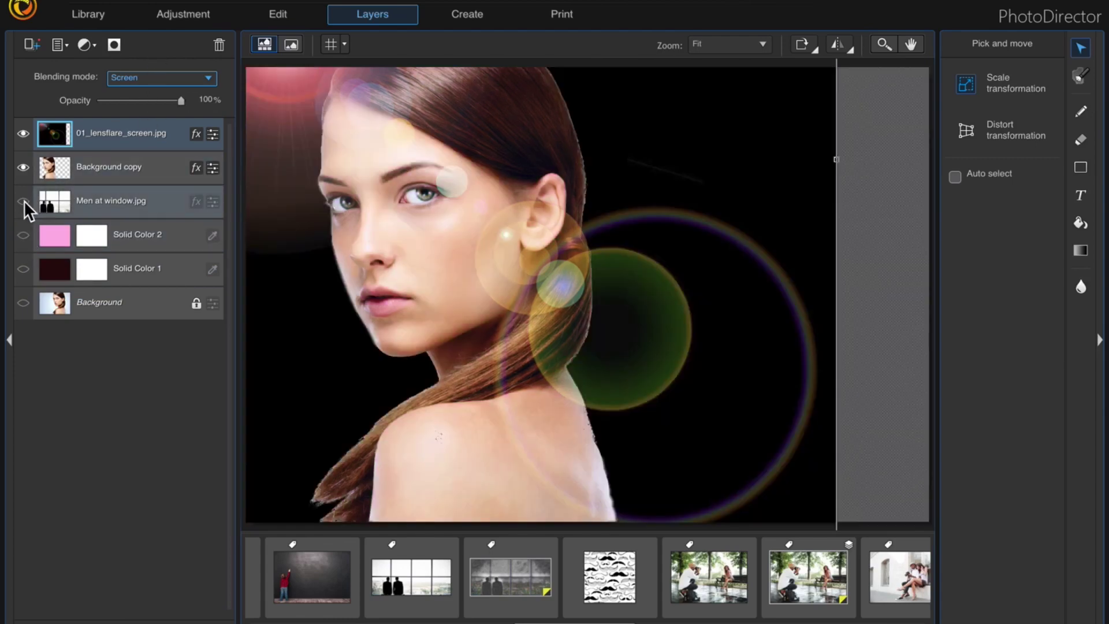
pyautogui.click(23, 201)
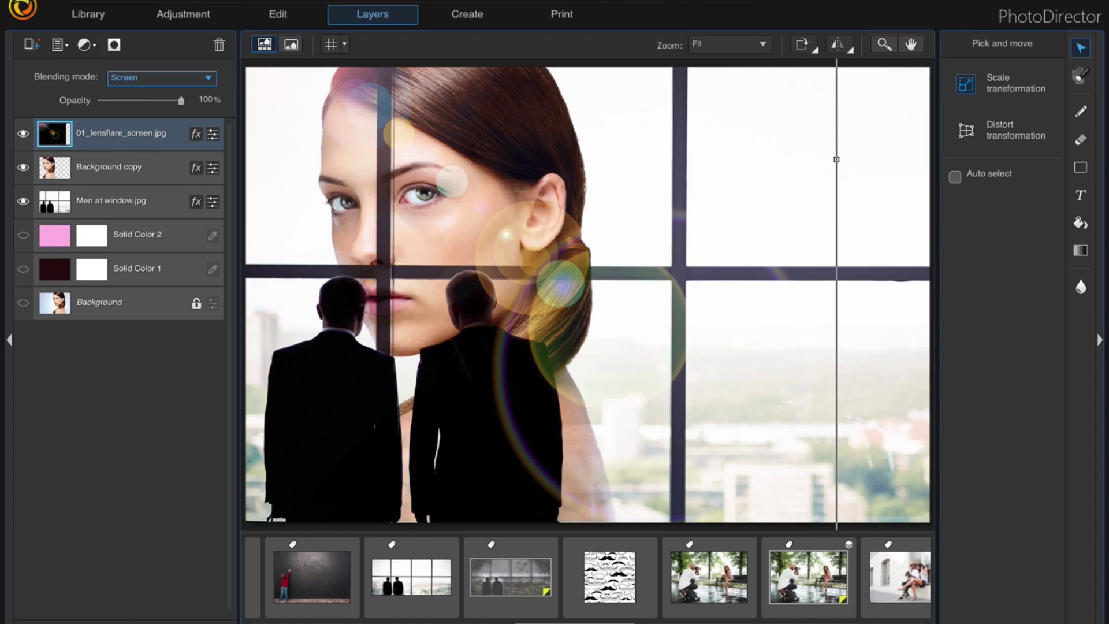
# Export the composite as a new JPEG photo named pretty woman.jpg to the G-DRIVE Images folder at original resolution.
pyautogui.click(219, 0)
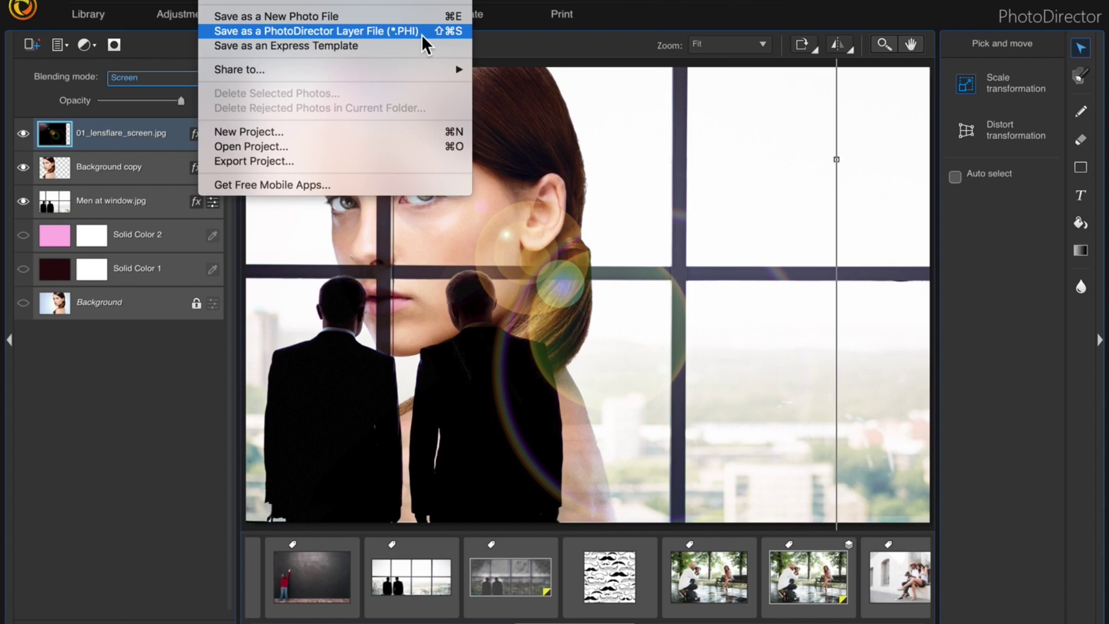
pyautogui.click(369, 17)
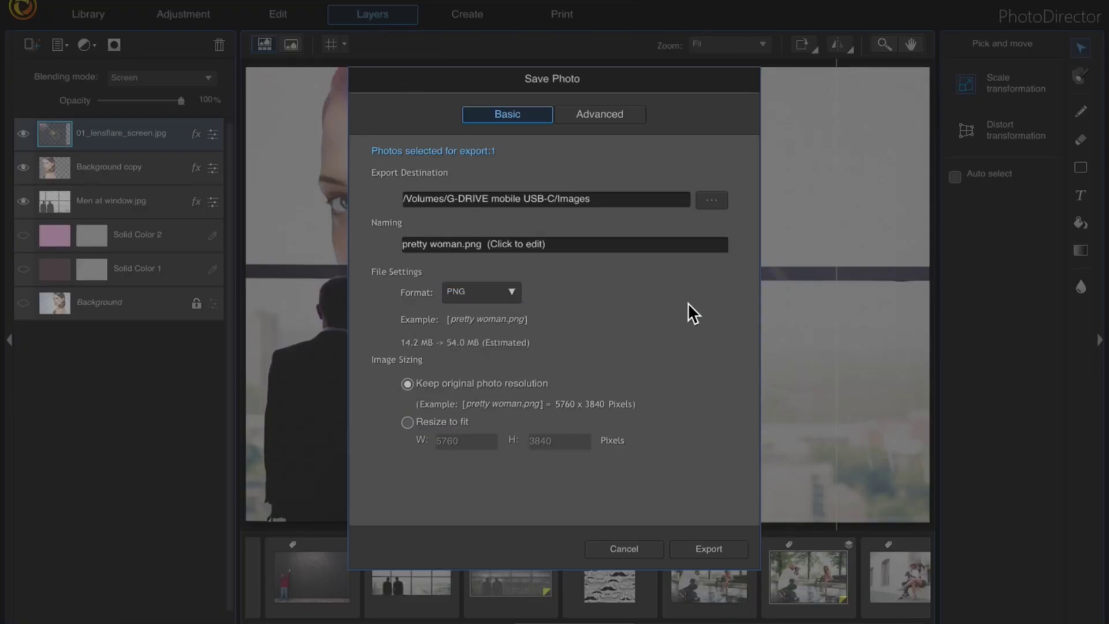
pyautogui.click(513, 290)
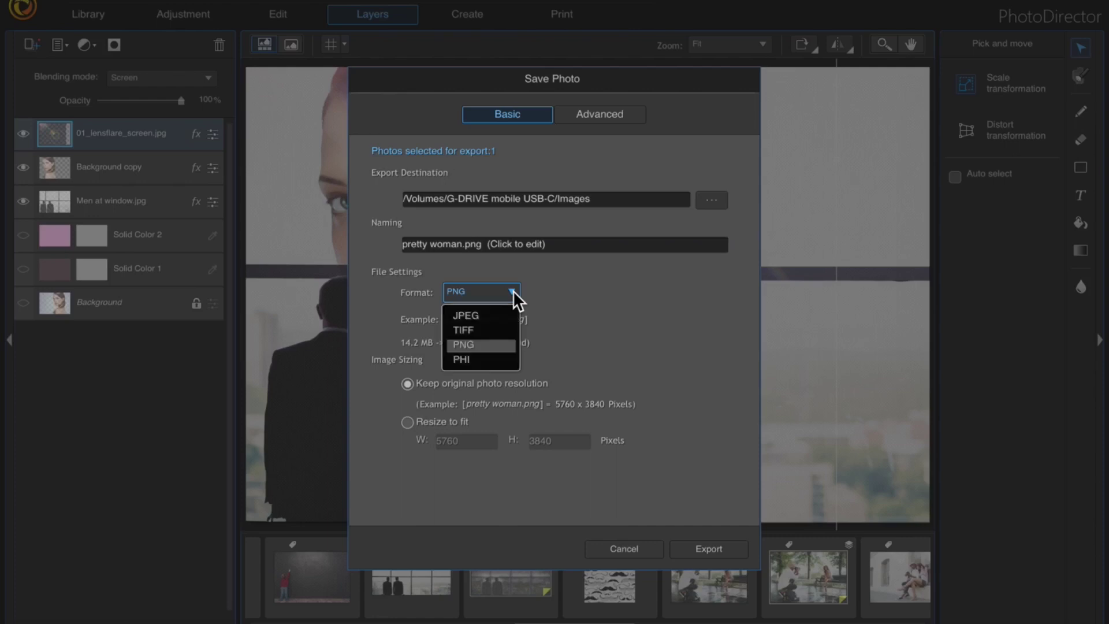
pyautogui.click(491, 316)
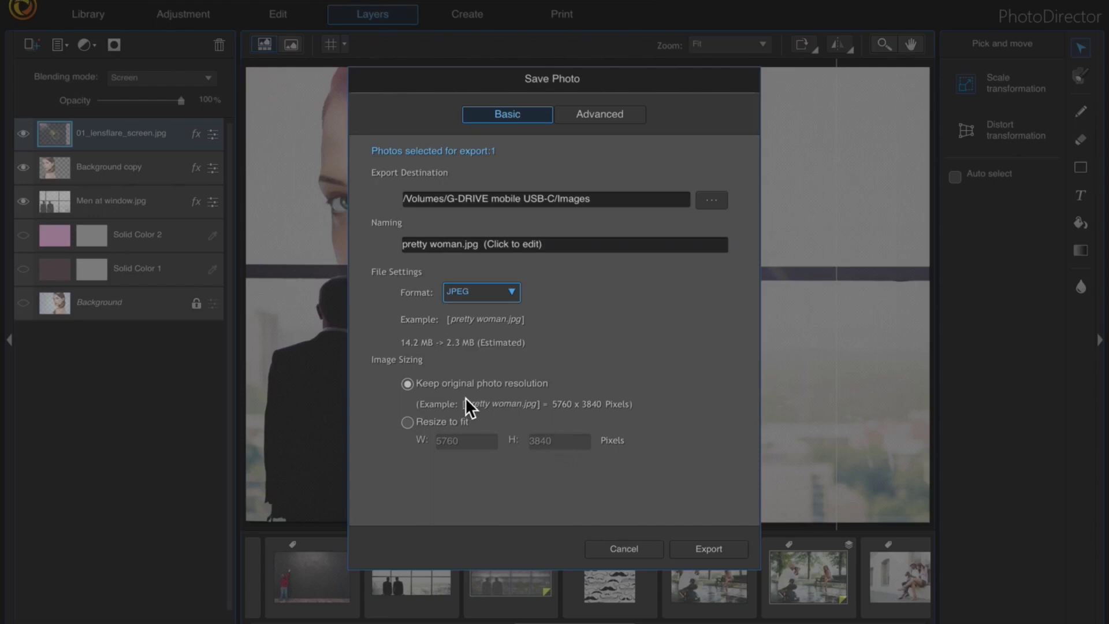
pyautogui.click(704, 546)
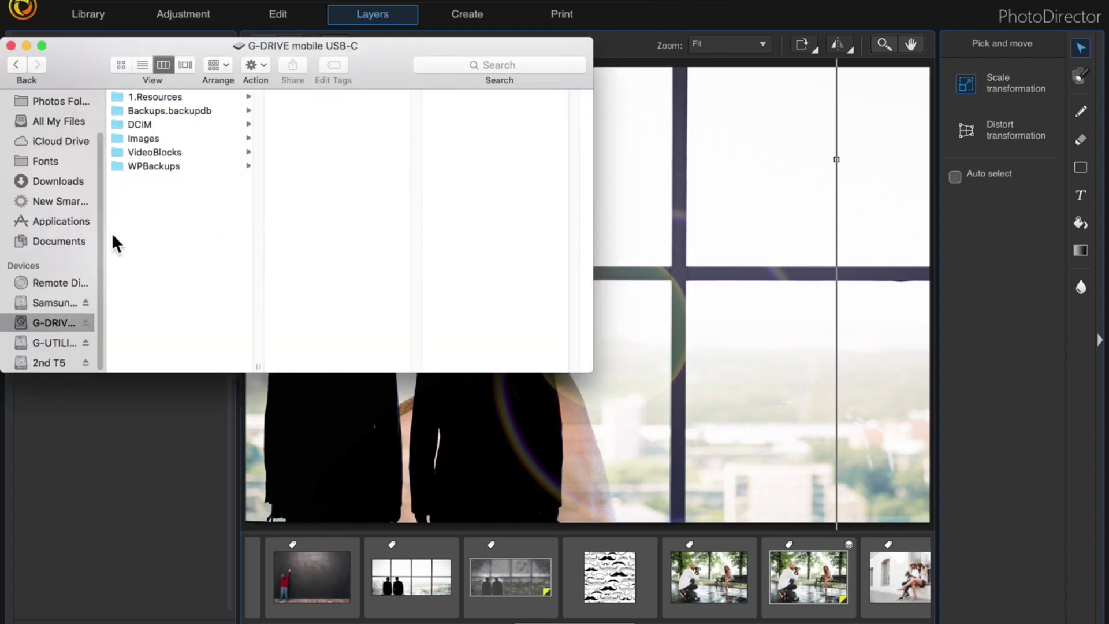
# Browse the Images folder on the G-DRIVE in Finder and open pretty woman cutout.png to inspect its transparent background, then close it.
pyautogui.click(154, 142)
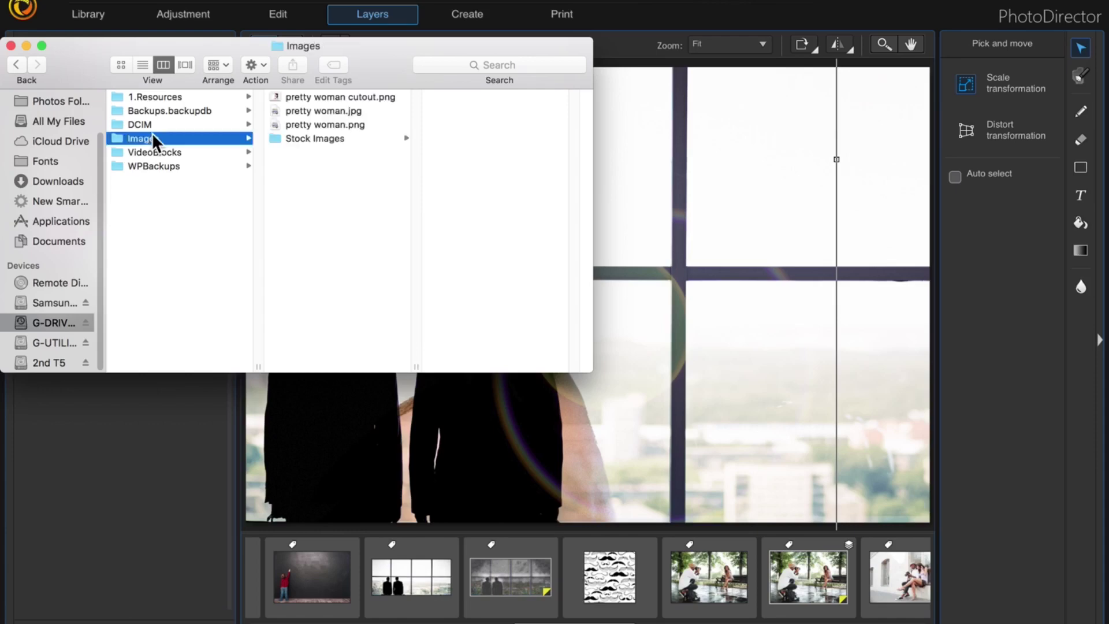
pyautogui.click(331, 123)
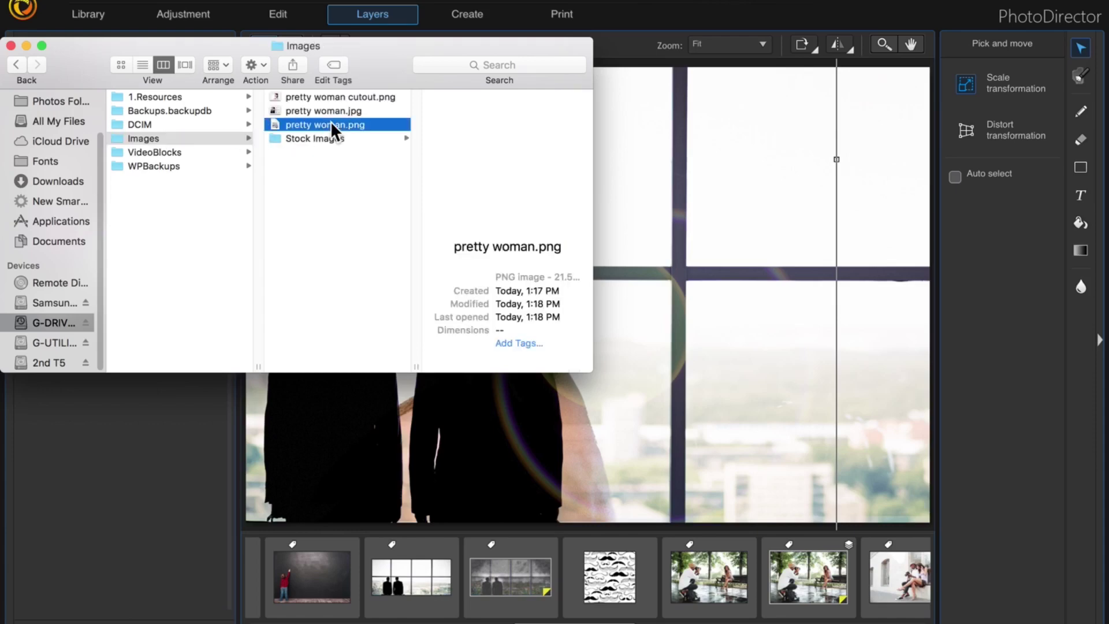
pyautogui.click(351, 97)
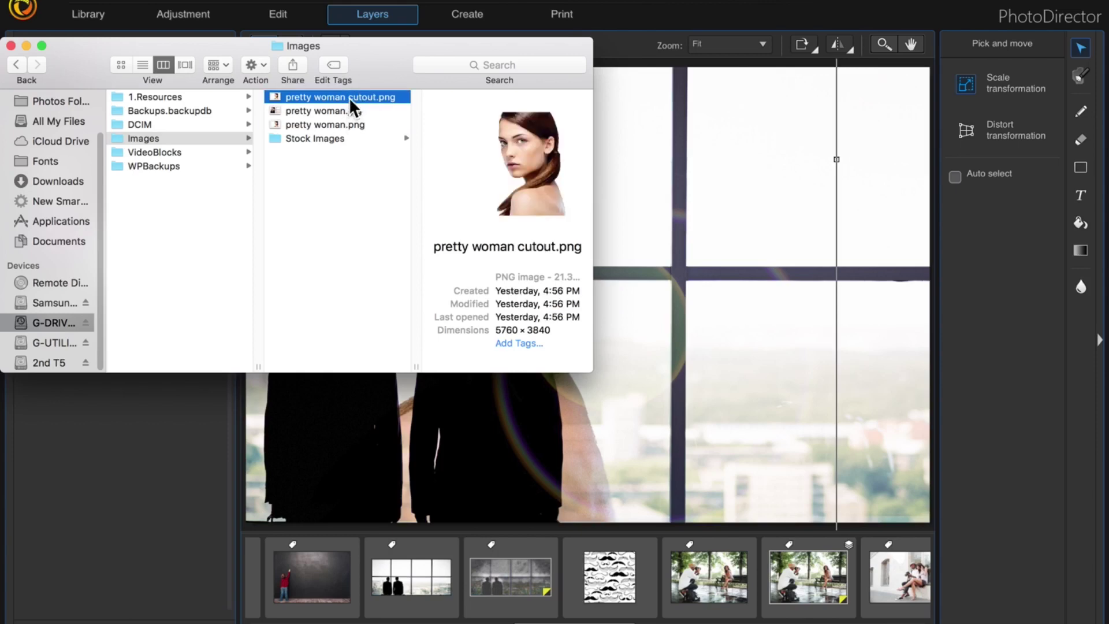
pyautogui.doubleClick(356, 98)
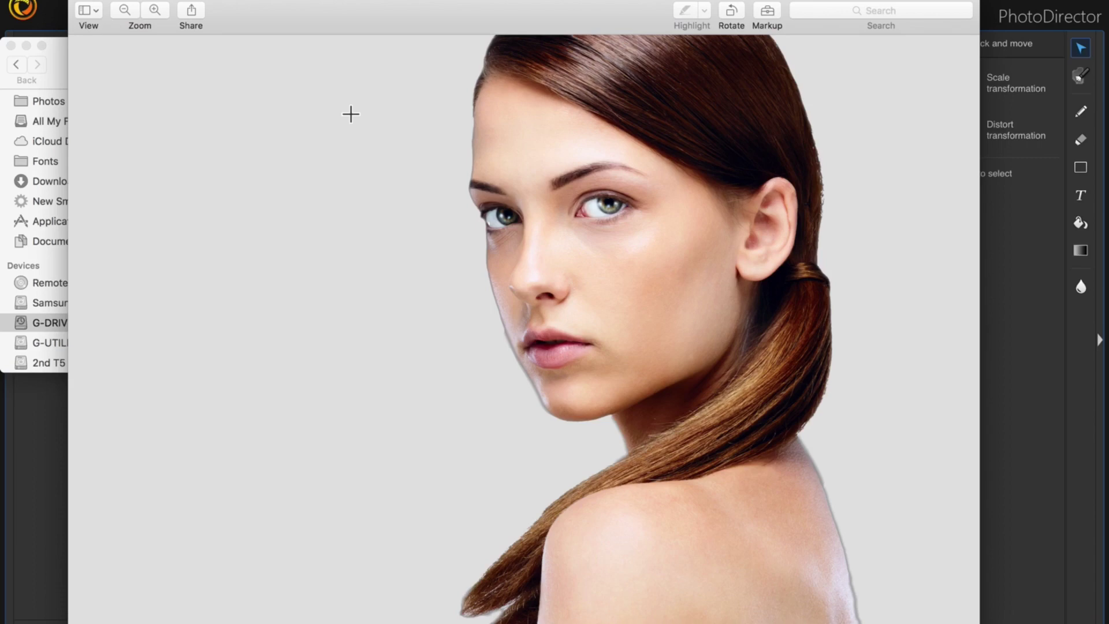
pyautogui.press('space')
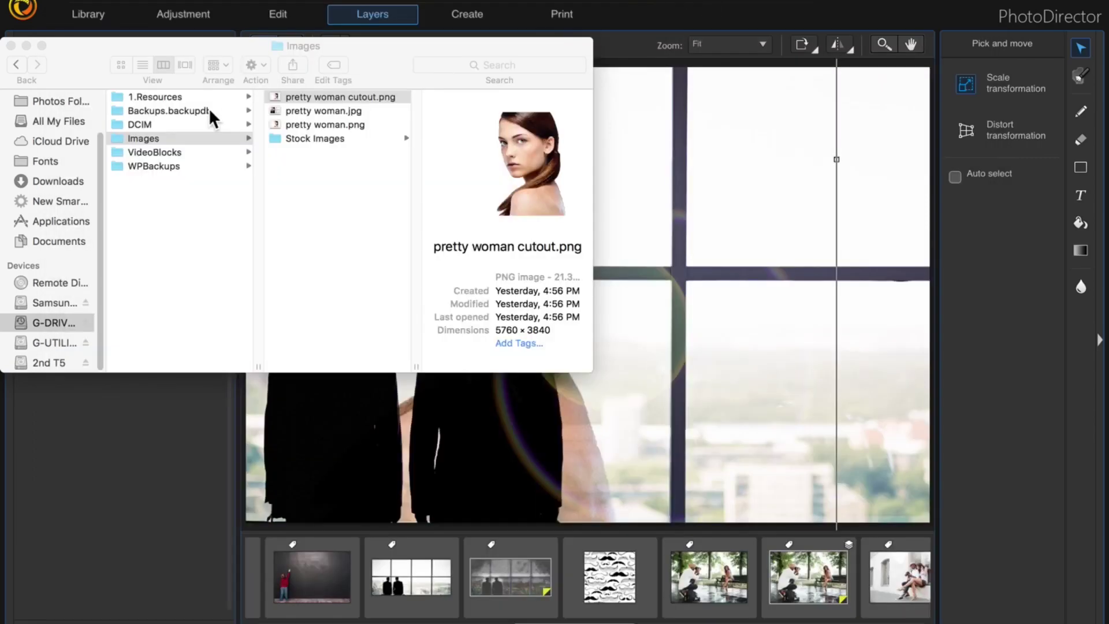
# Open the exported pretty woman.jpg from the Images folder and view it full screen.
pyautogui.click(324, 111)
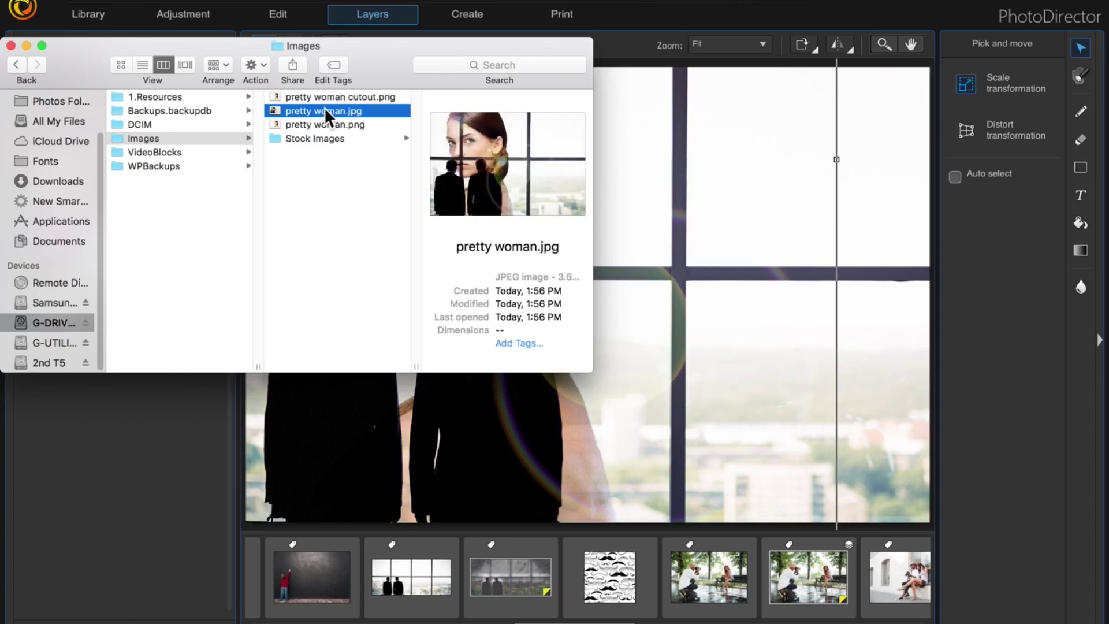
pyautogui.press('space')
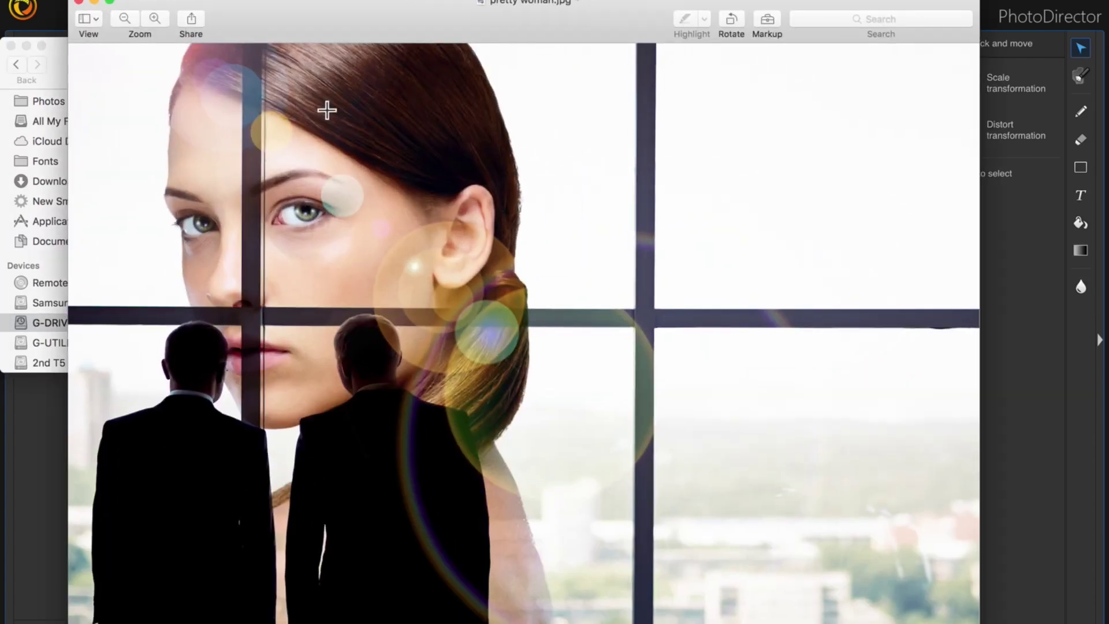
pyautogui.click(110, 2)
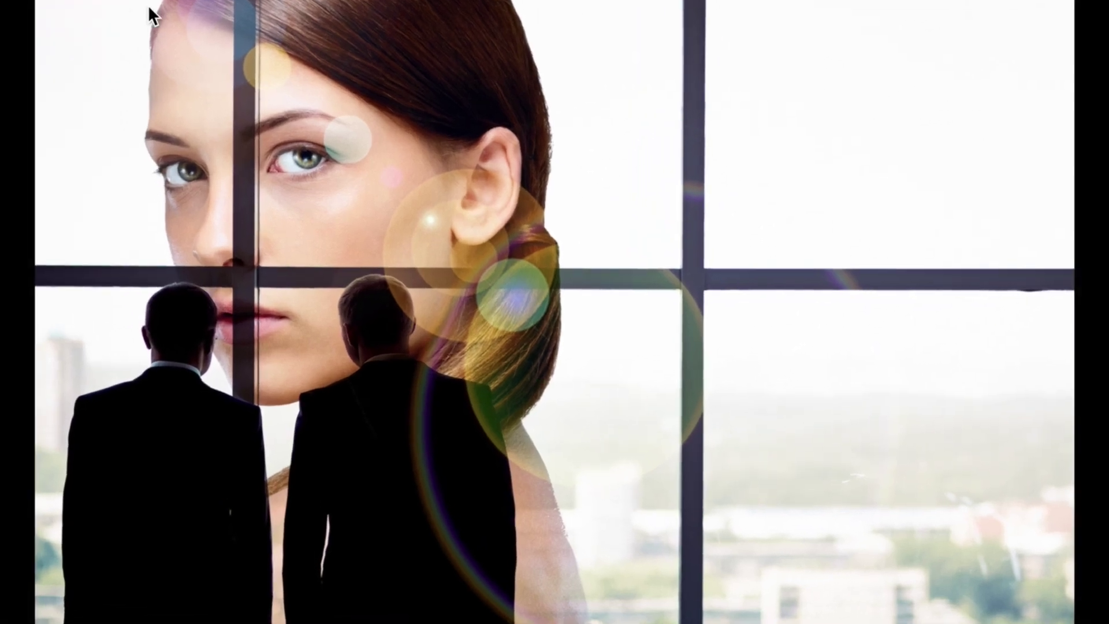
pyautogui.moveTo(131, 40)
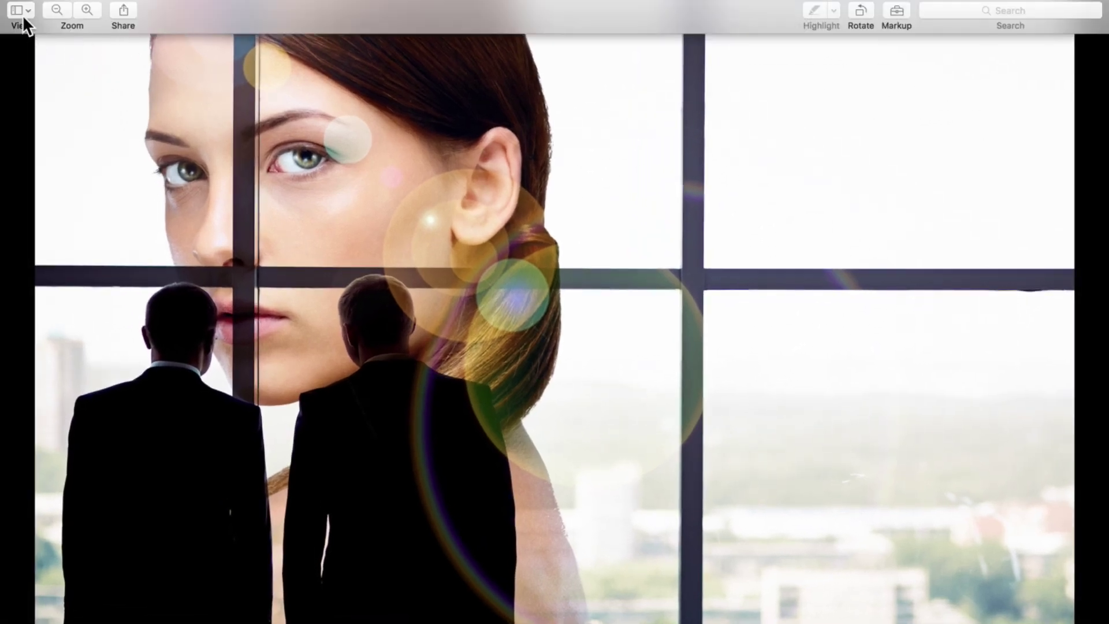
# Switch back to PhotoDirector and add kid standing at chalkboard.jpg as a layer directly above Men at window.jpg.
pyautogui.press('Escape')
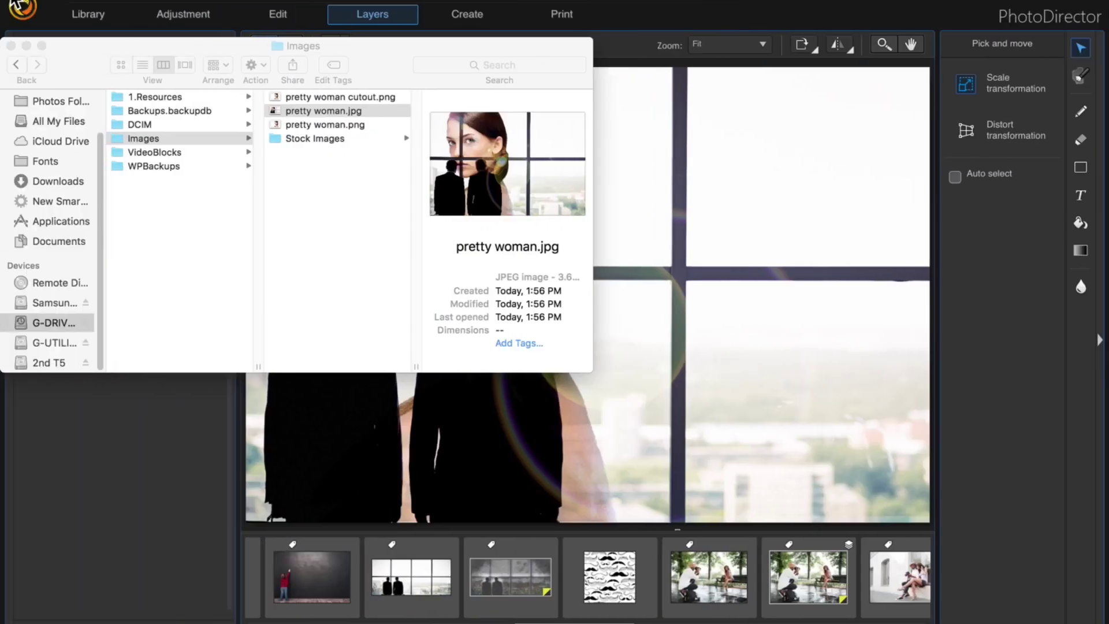
pyautogui.click(323, 404)
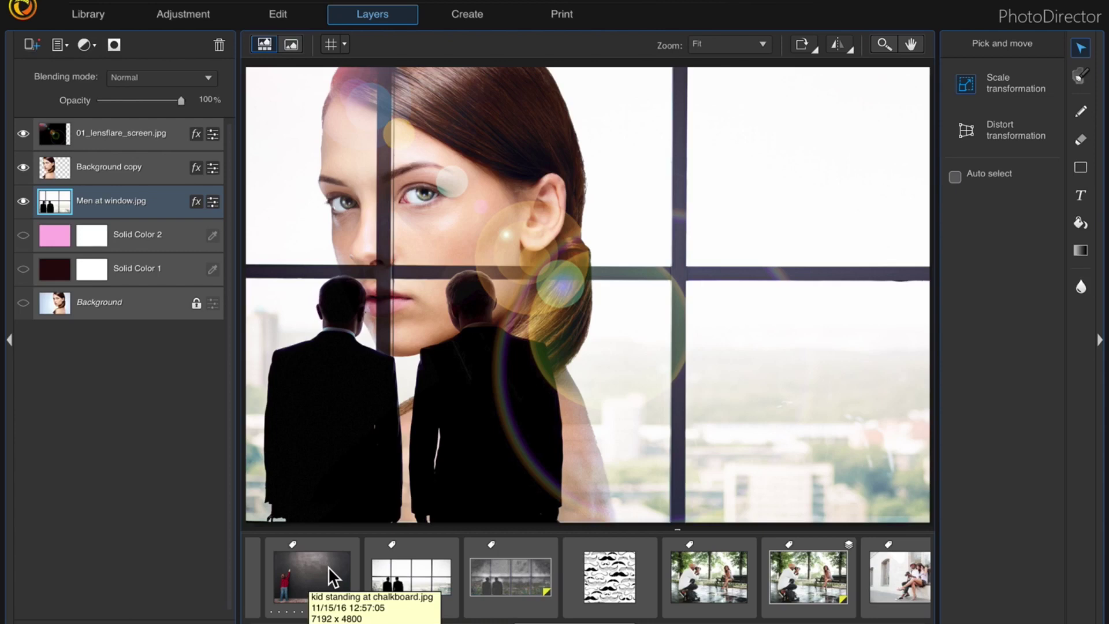
pyautogui.moveTo(328, 567); pyautogui.dragTo(122, 176)
pyautogui.click(163, 371)
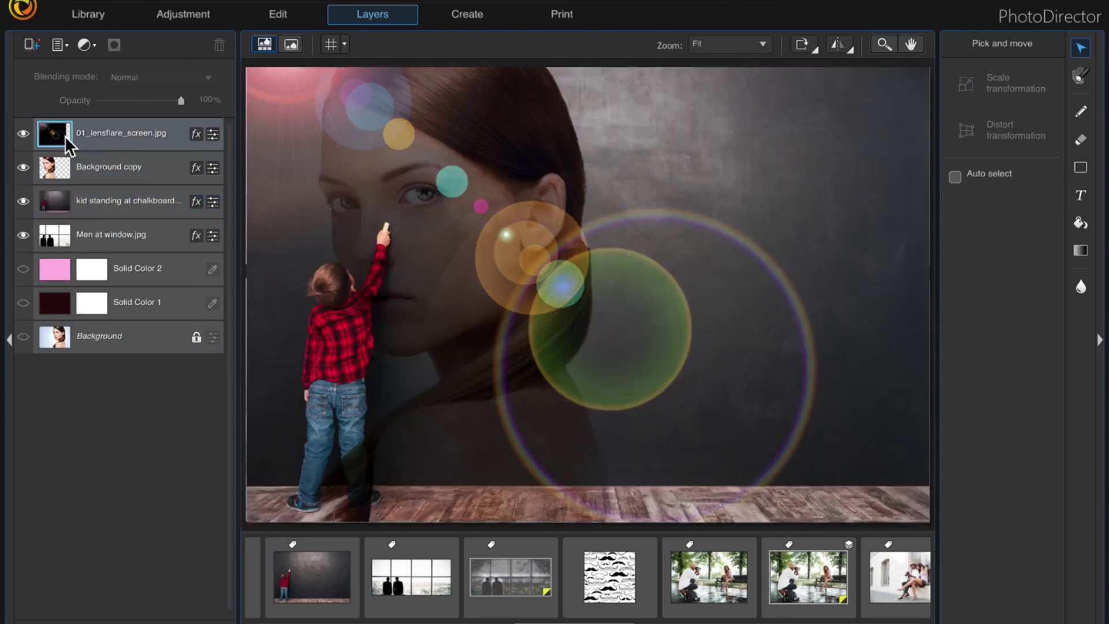
# Hide the lens flare layer, then move and slightly shrink the woman's cutout beside the boy so its bottom edge meets the floor line.
pyautogui.click(24, 132)
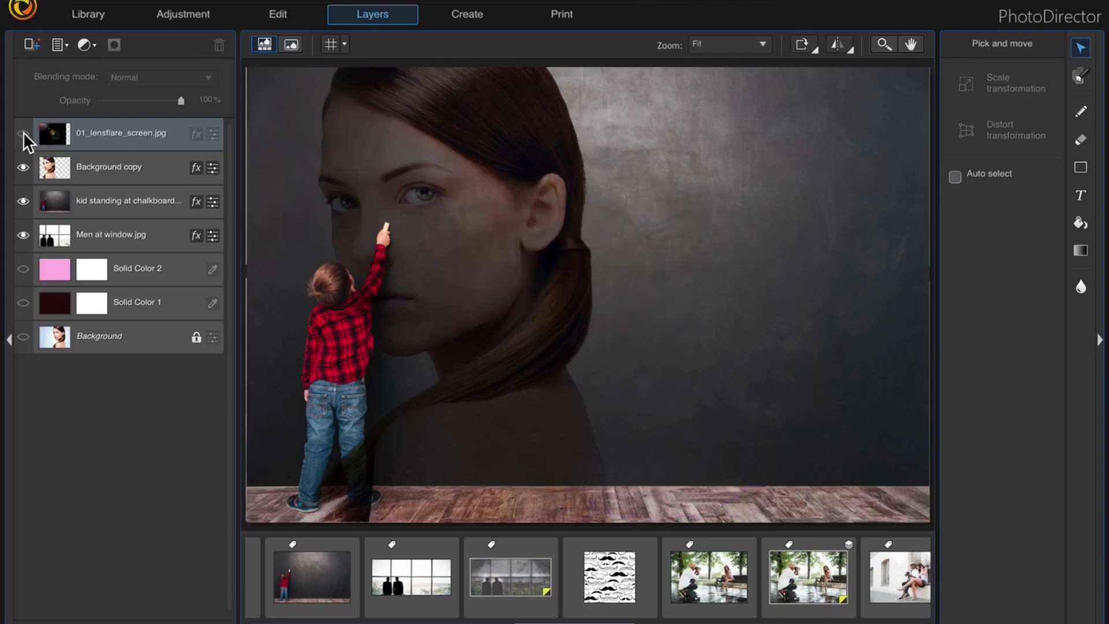
pyautogui.click(123, 171)
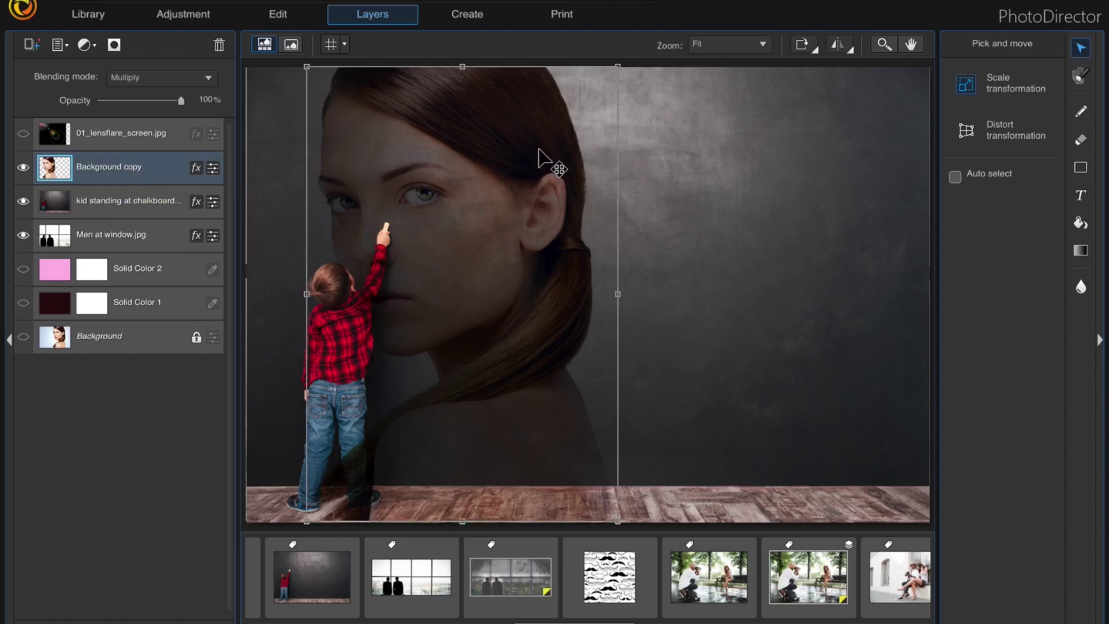
pyautogui.moveTo(538, 149); pyautogui.dragTo(607, 111)
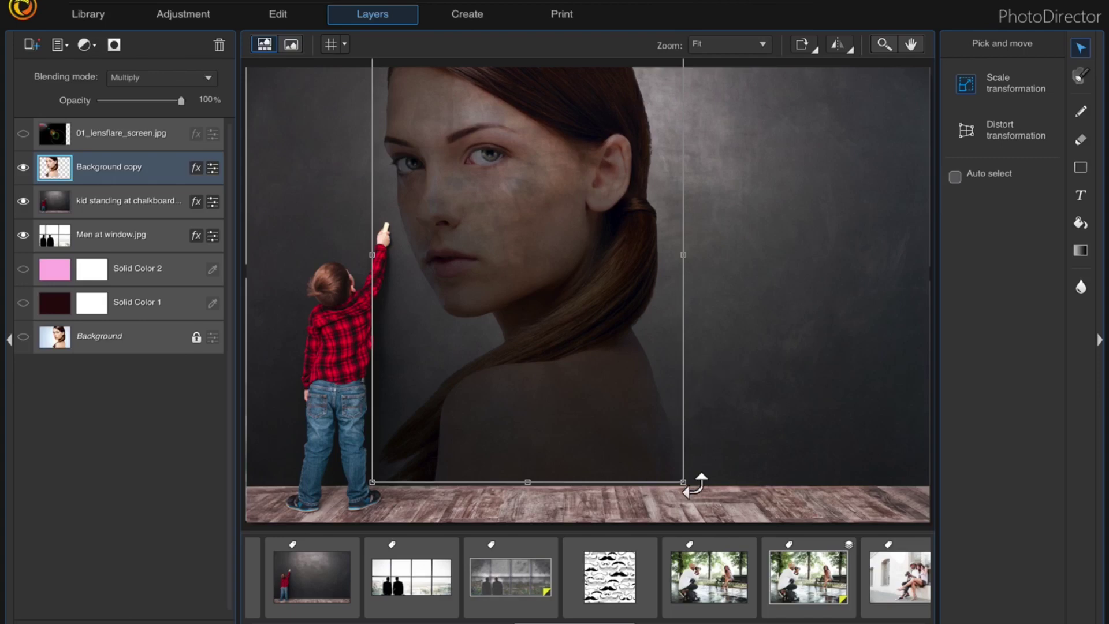
pyautogui.moveTo(685, 484); pyautogui.dragTo(665, 466)
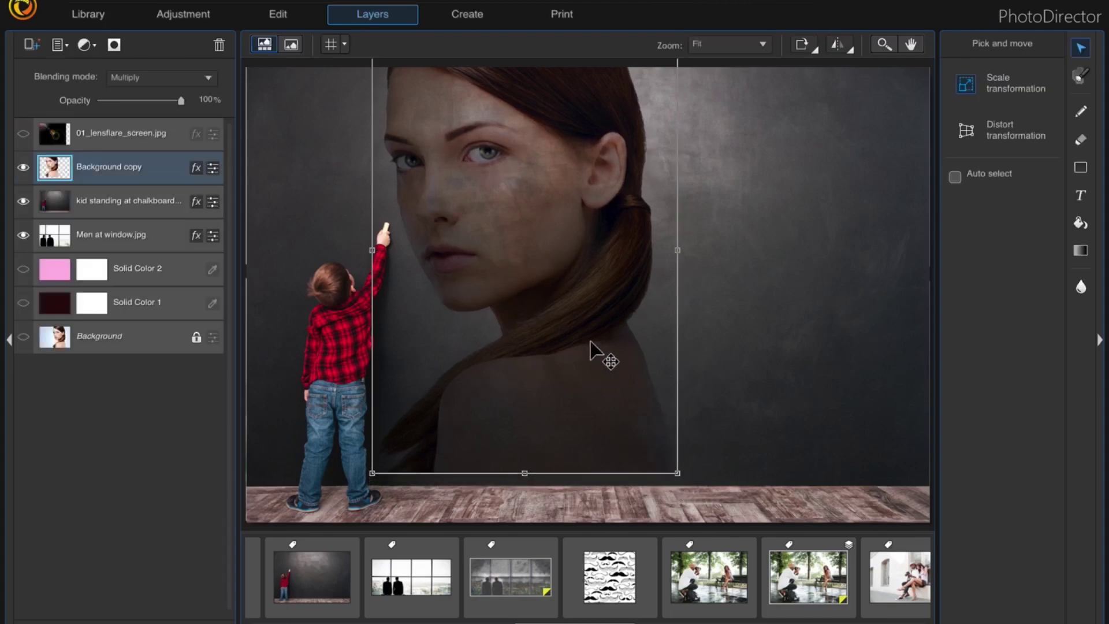
pyautogui.moveTo(592, 353); pyautogui.dragTo(591, 355)
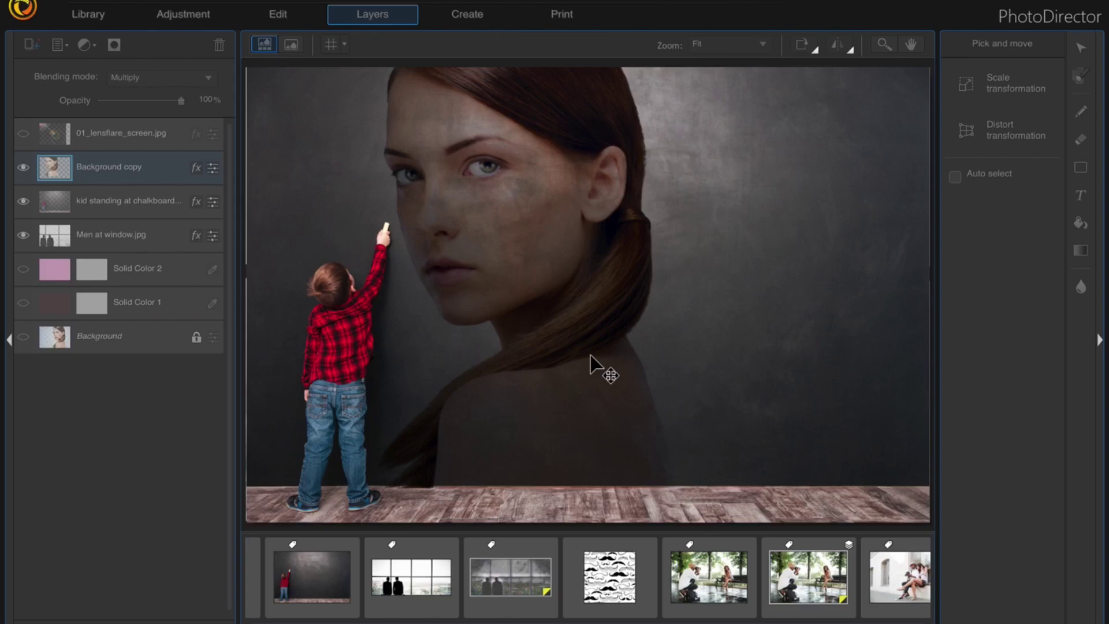
pyautogui.moveTo(589, 355); pyautogui.dragTo(592, 357)
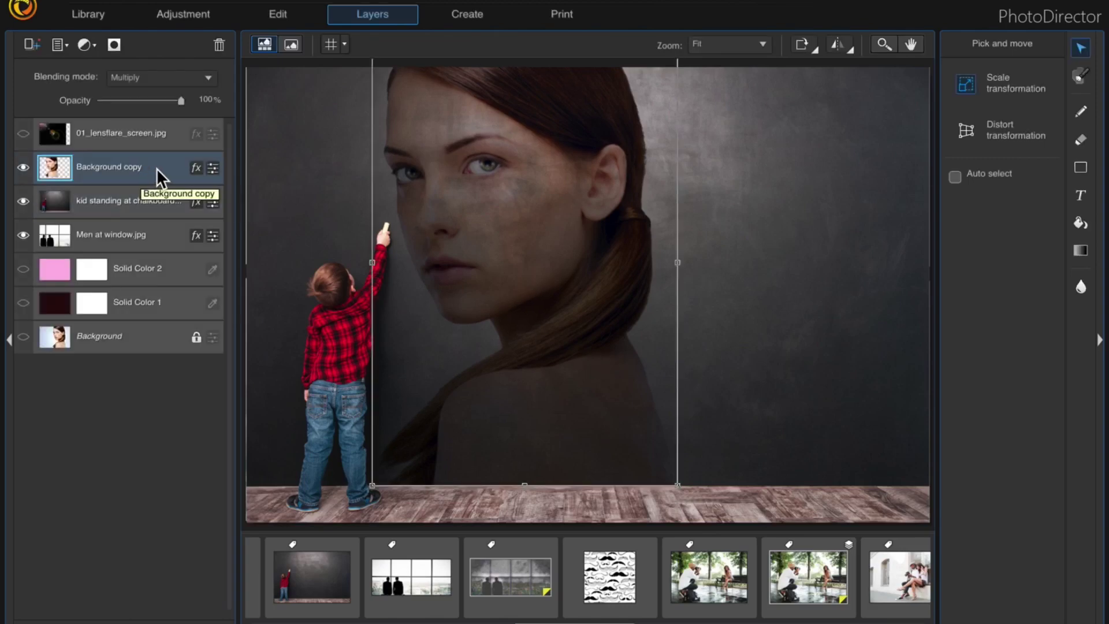
# Duplicate the woman's cutout layer with its blending mode set to Multiply, and hide the lower copy.
pyautogui.click(181, 78)
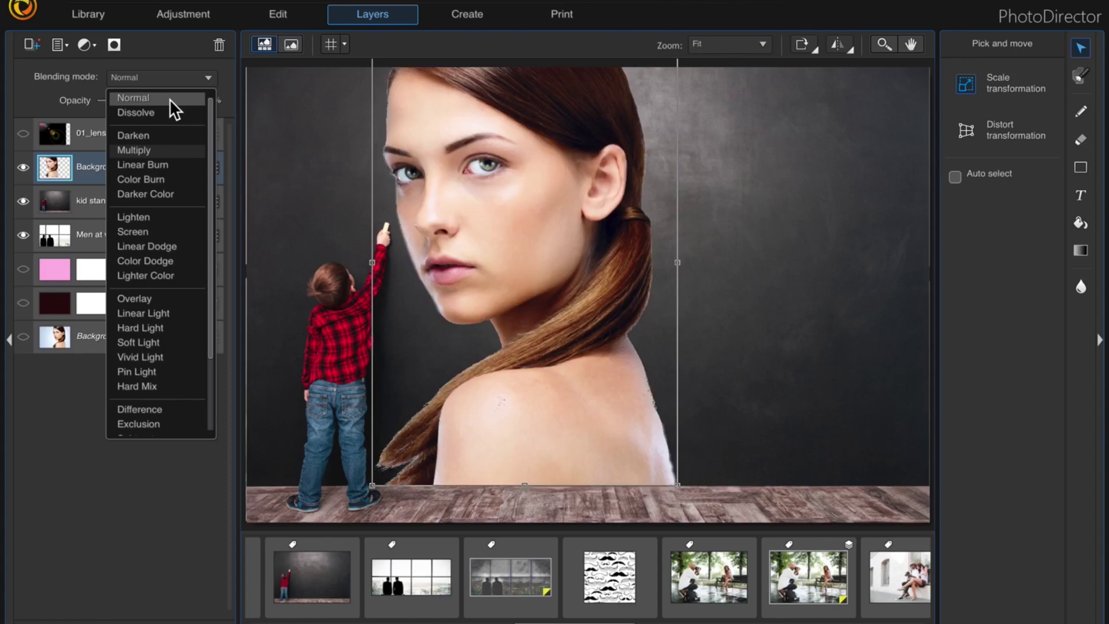
pyautogui.click(163, 150)
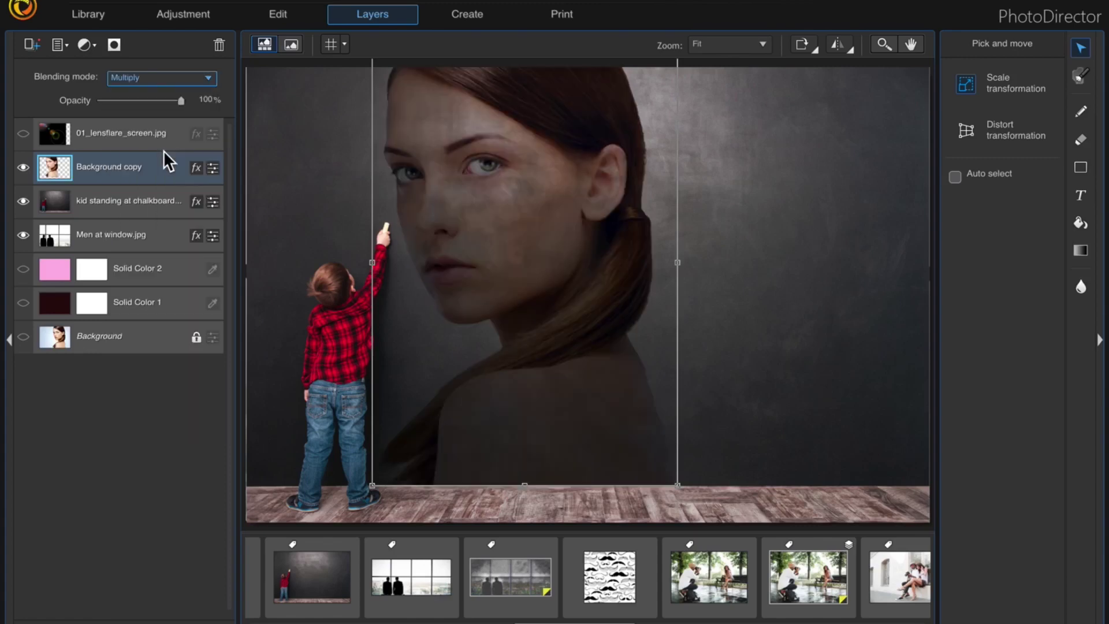
pyautogui.rightClick(116, 165)
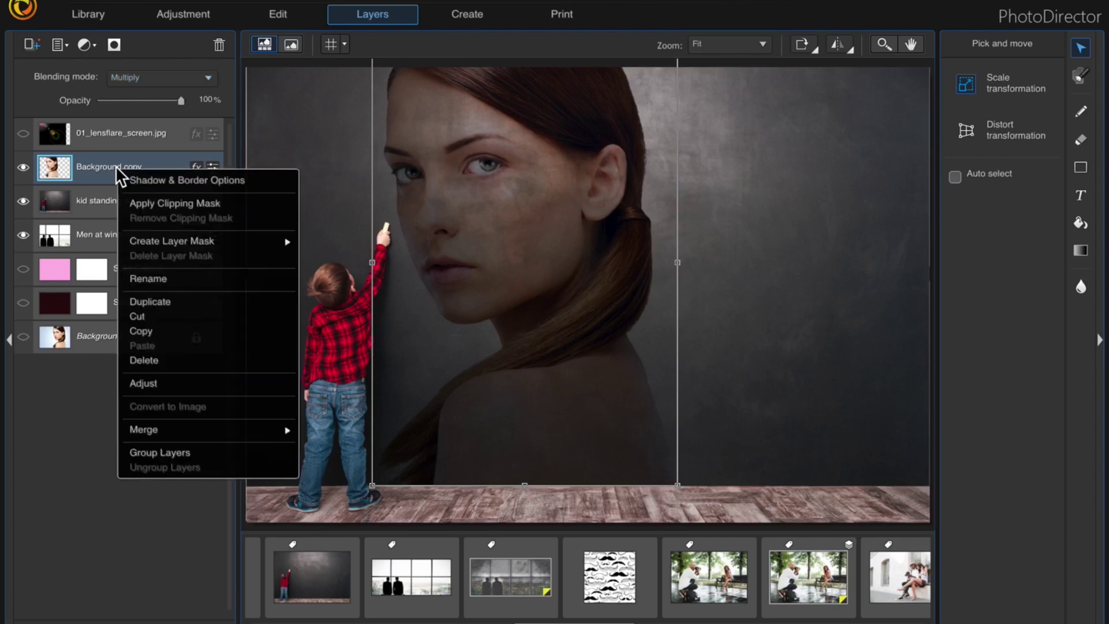
pyautogui.click(136, 302)
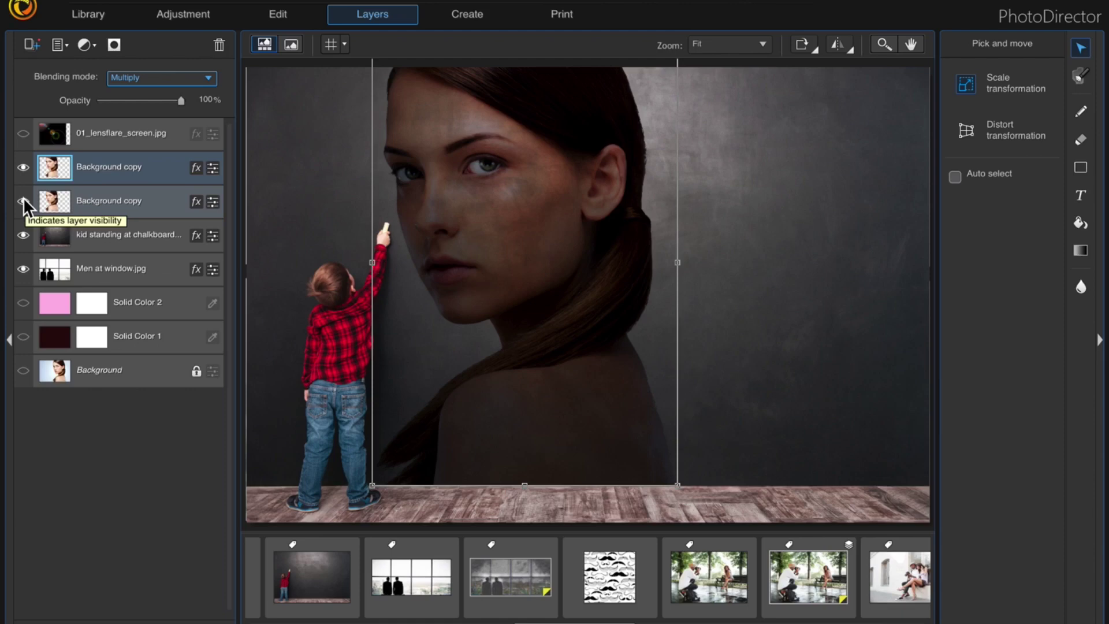
pyautogui.click(24, 197)
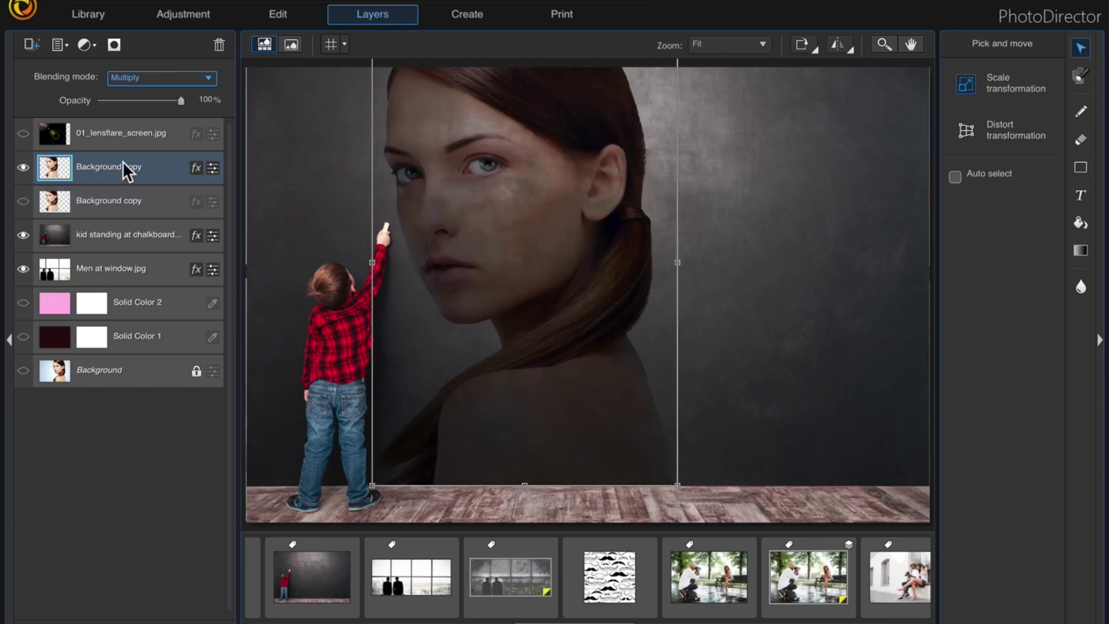
# Desaturate the upper cutout copy to black and white by setting its Saturation to -100.
pyautogui.click(212, 167)
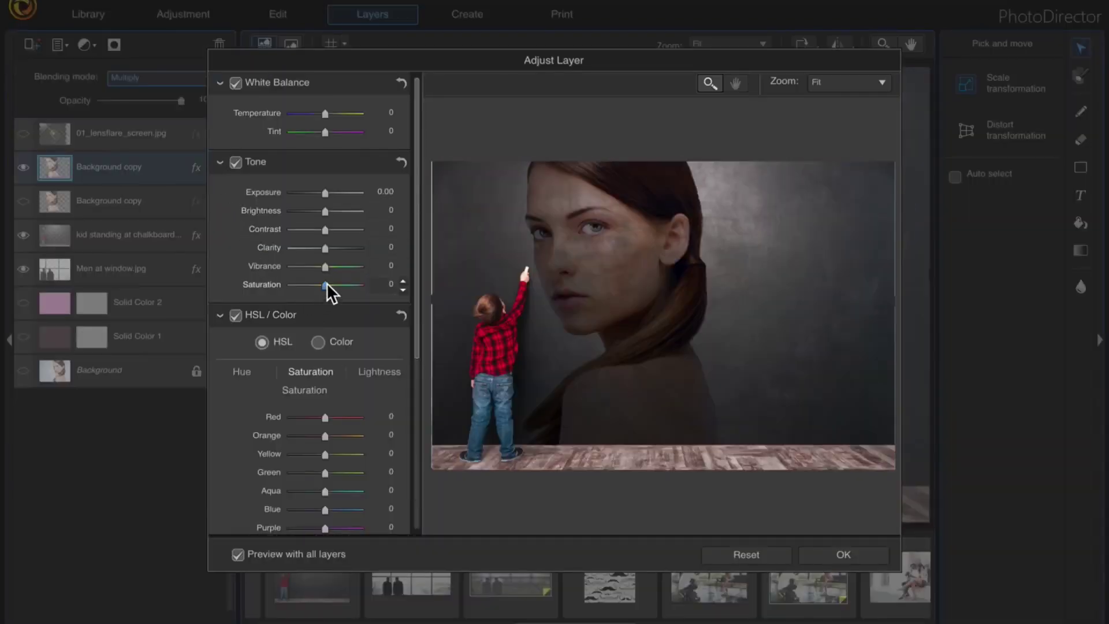
pyautogui.moveTo(325, 285); pyautogui.dragTo(281, 283)
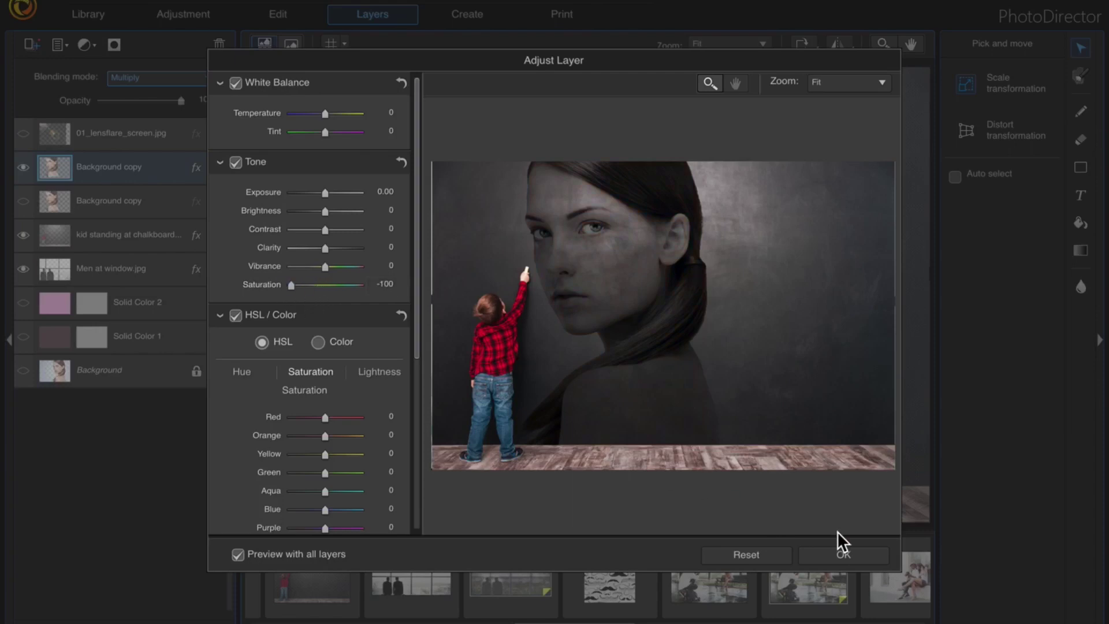
pyautogui.click(847, 556)
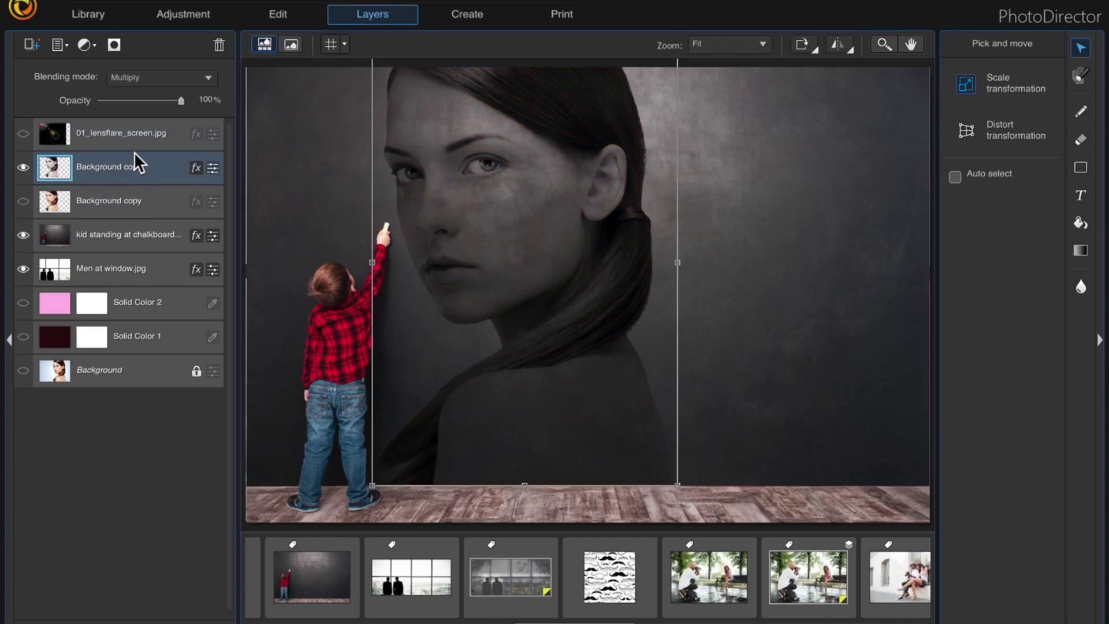
# Set the black-and-white cutout layer's blending mode to Normal and its opacity to 55%.
pyautogui.click(182, 77)
pyautogui.click(172, 94)
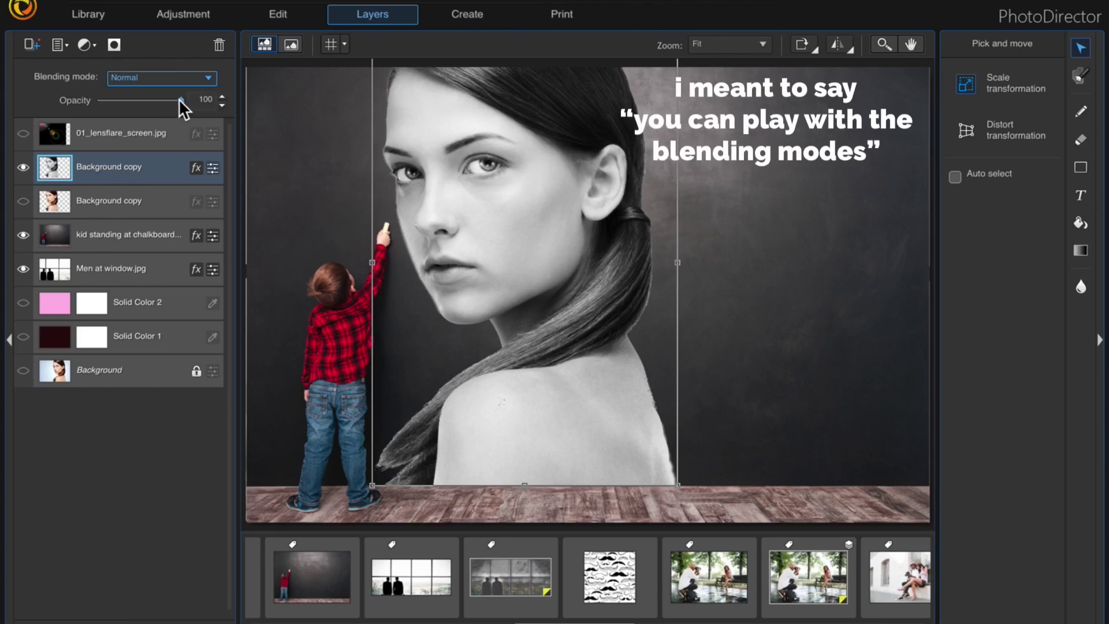
pyautogui.moveTo(178, 98); pyautogui.dragTo(142, 98)
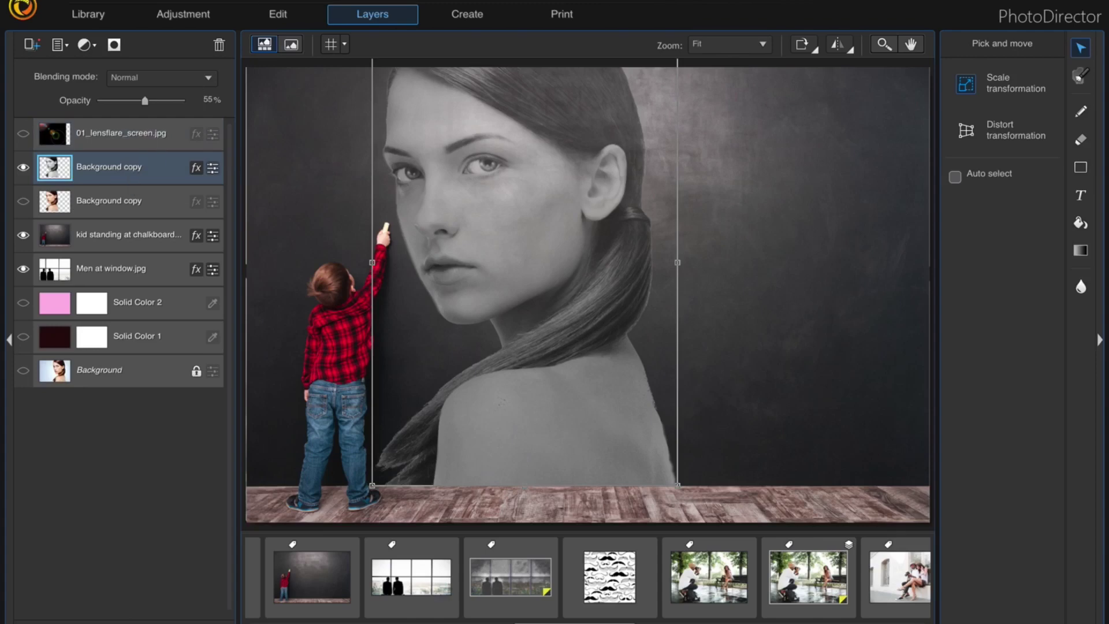
# Review the export settings for saving the composite as a new photo file, then cancel without exporting.
pyautogui.click(231, 0)
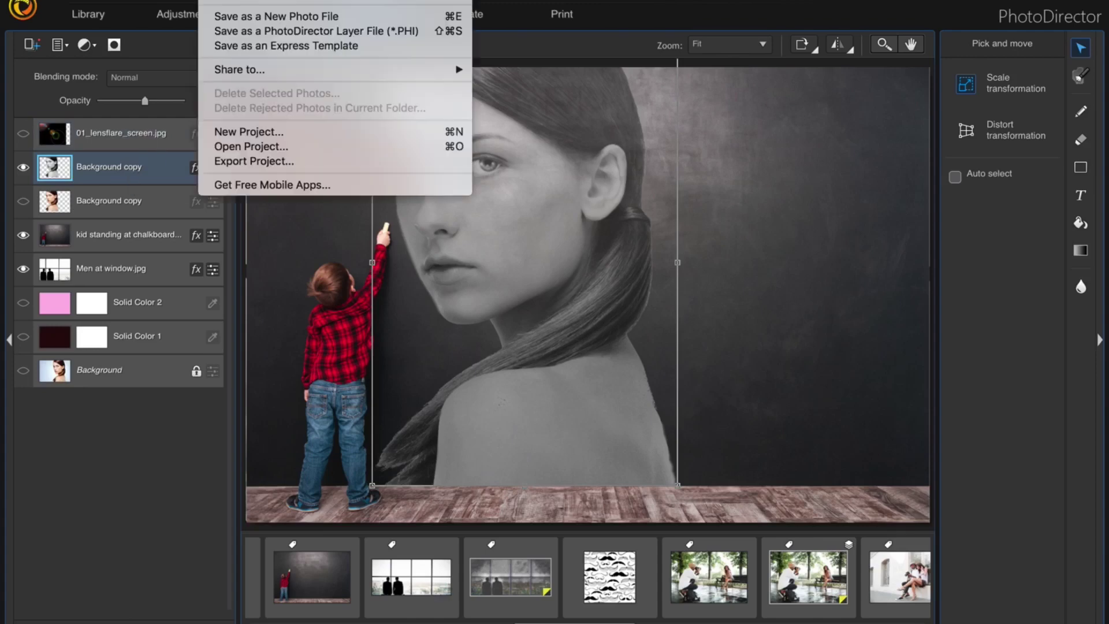
pyautogui.click(241, 13)
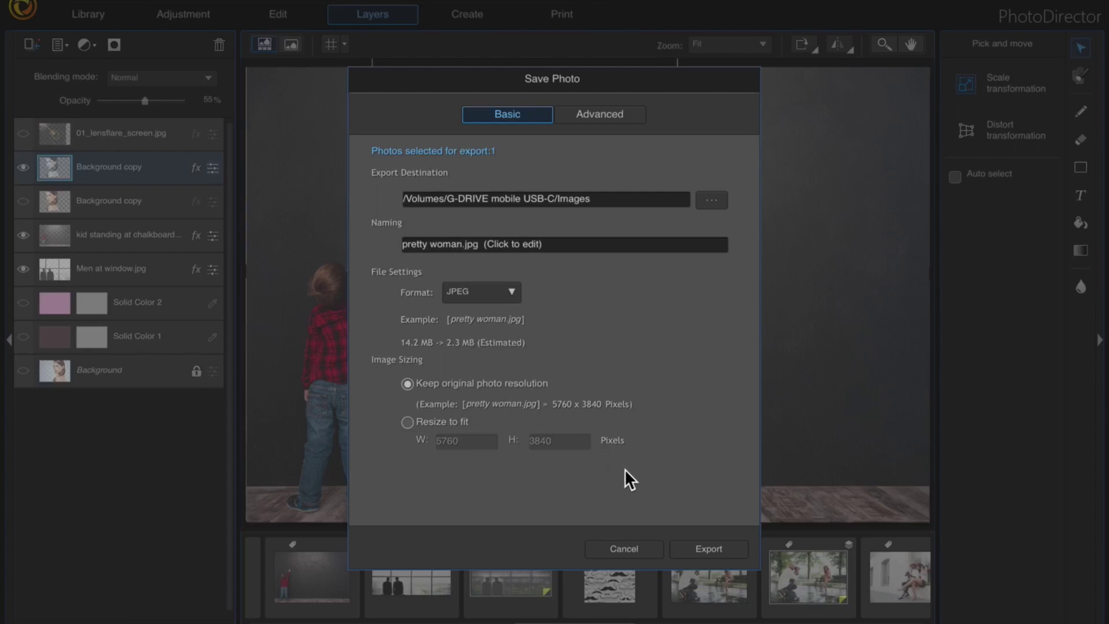
pyautogui.click(646, 545)
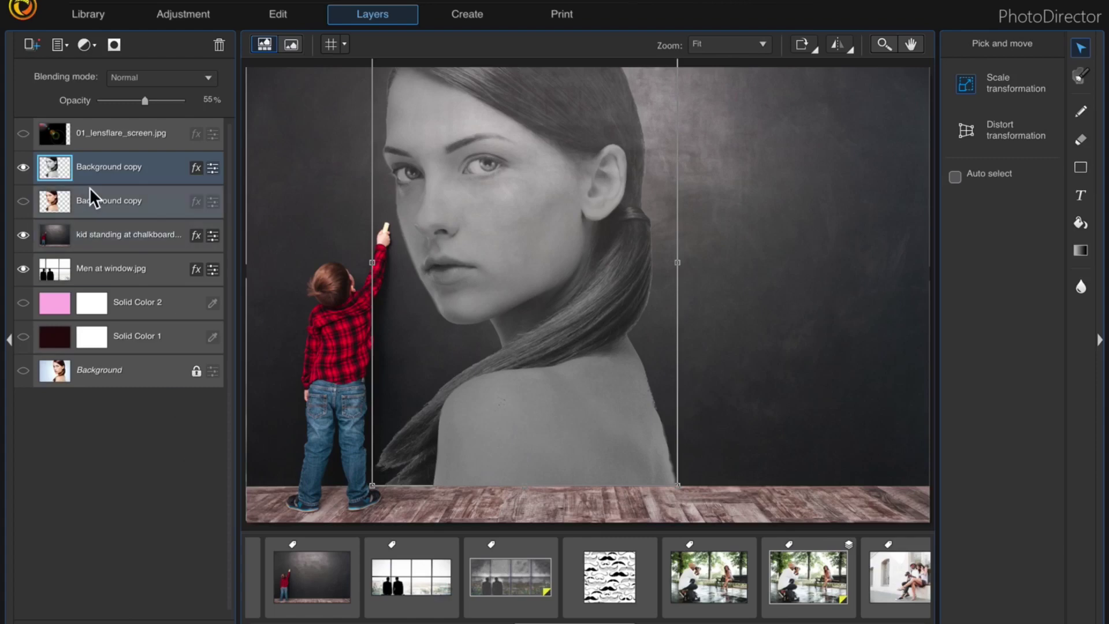
pyautogui.click(100, 193)
pyautogui.click(112, 167)
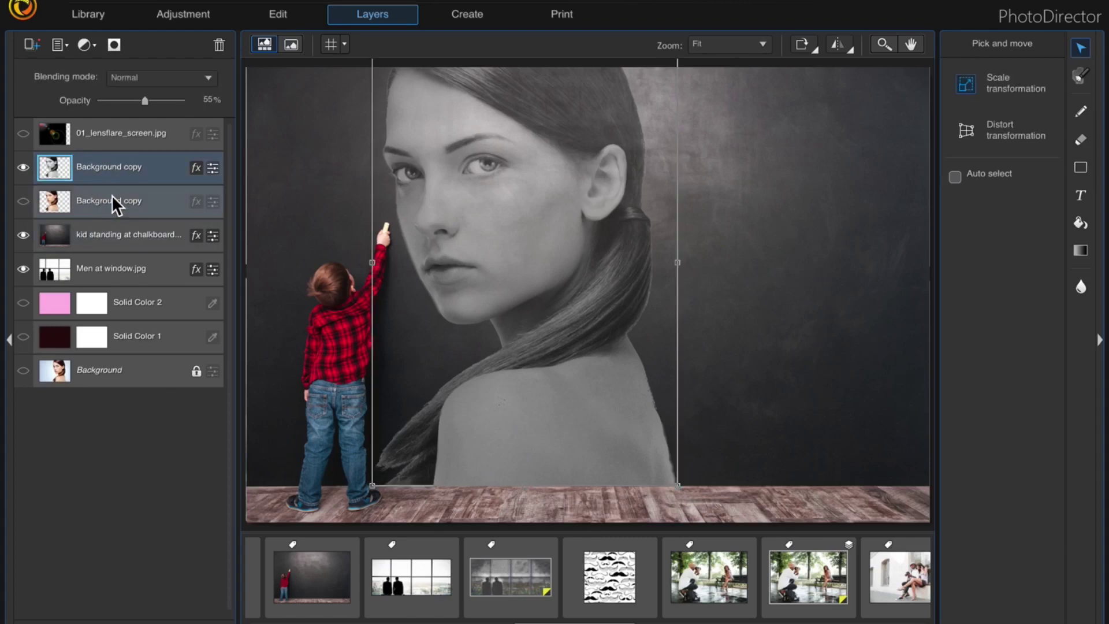